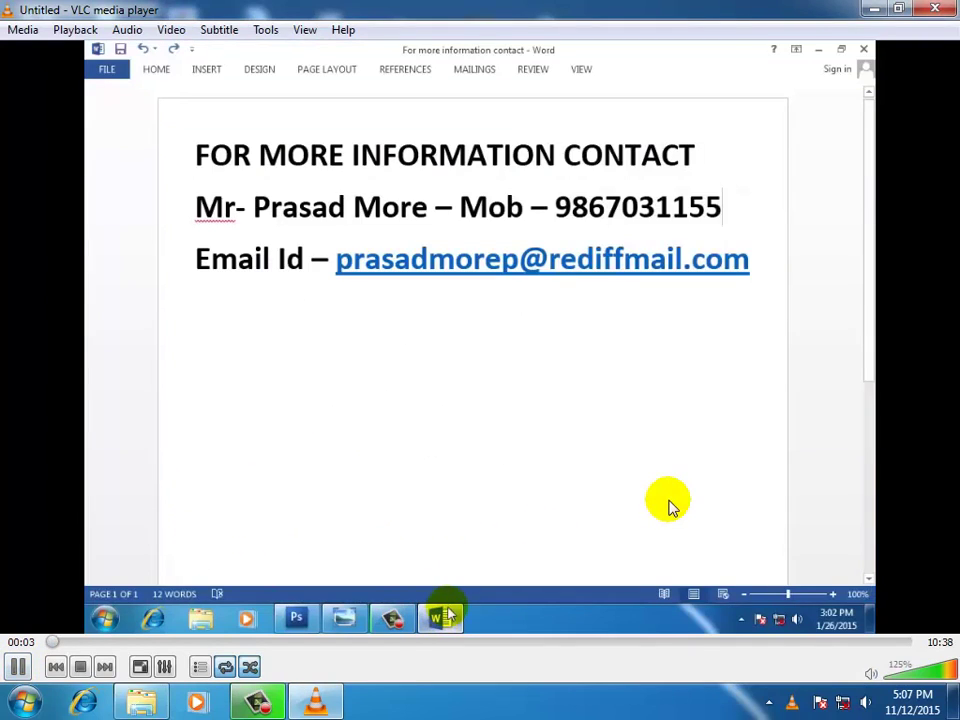
Show the Word contact page full screen, then highlight and deselect its three contact-detail lines
{"action": "double_click", "coordinate": [667, 501]}
{"action": "scroll", "coordinate": [820, 465], "scroll_direction": "up", "scroll_amount": 2}
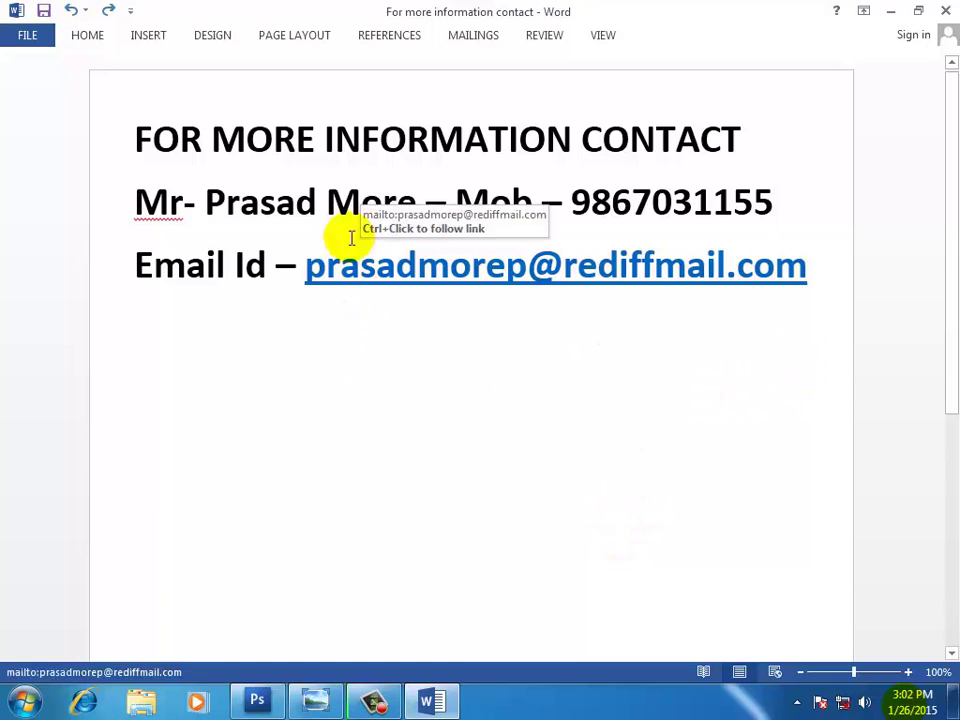
{"action": "left_click_drag", "start_coordinate": [133, 135], "coordinate": [480, 306]}
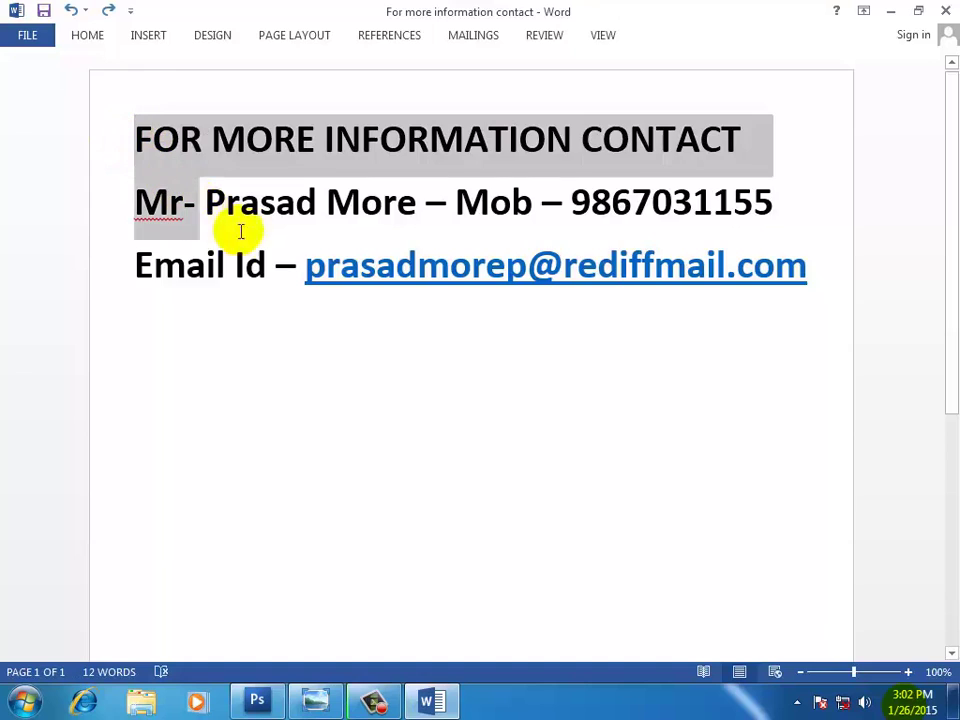
{"action": "left_click", "coordinate": [405, 390]}
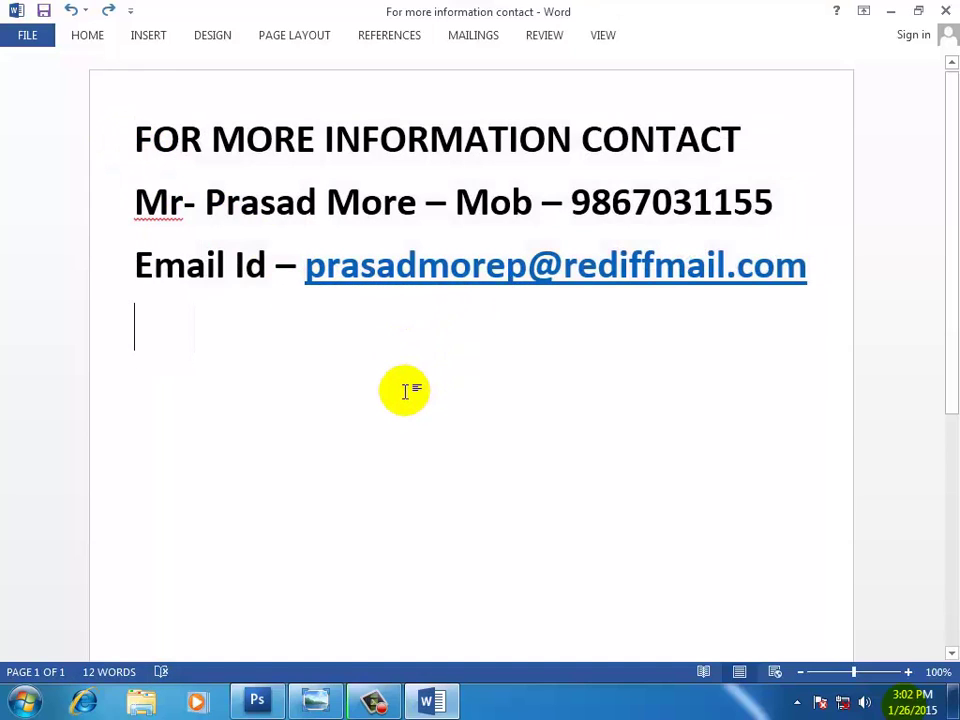
Minimize Word and cycle Photoshop's windows: flowers 2.JPG, F2.jpg, then flowers 2.JPG in front
{"action": "left_click", "coordinate": [893, 15]}
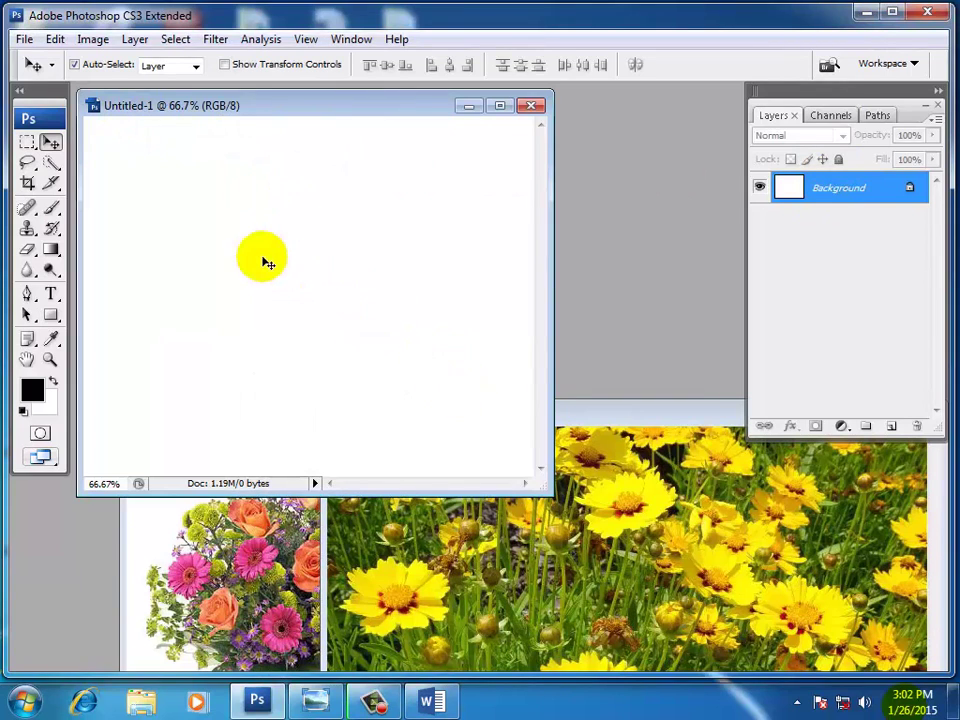
{"action": "left_click", "coordinate": [651, 407]}
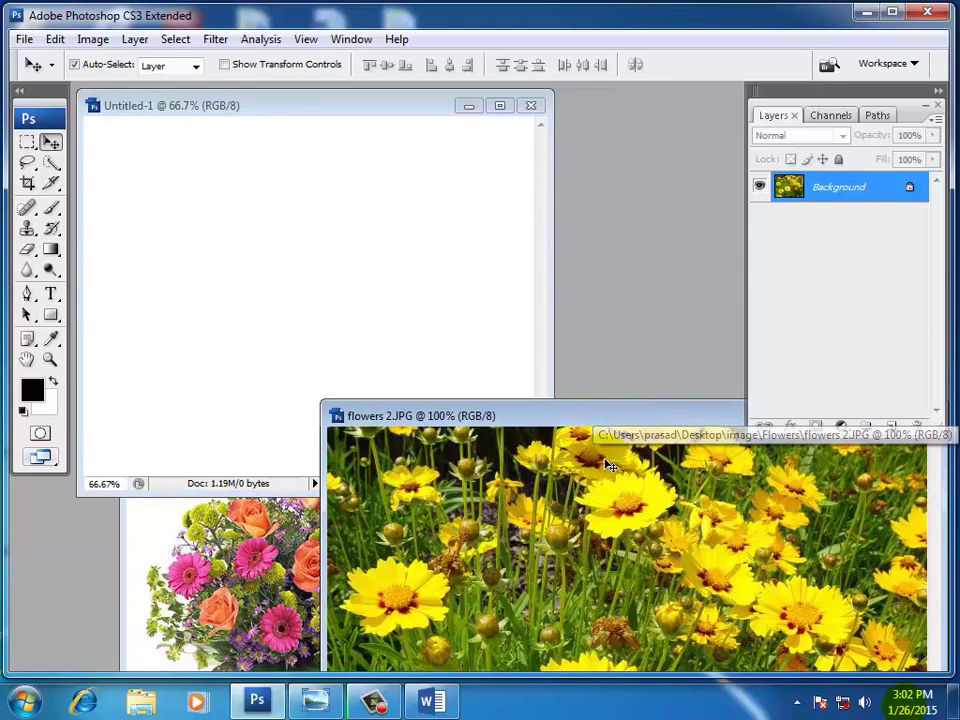
{"action": "left_click", "coordinate": [240, 597]}
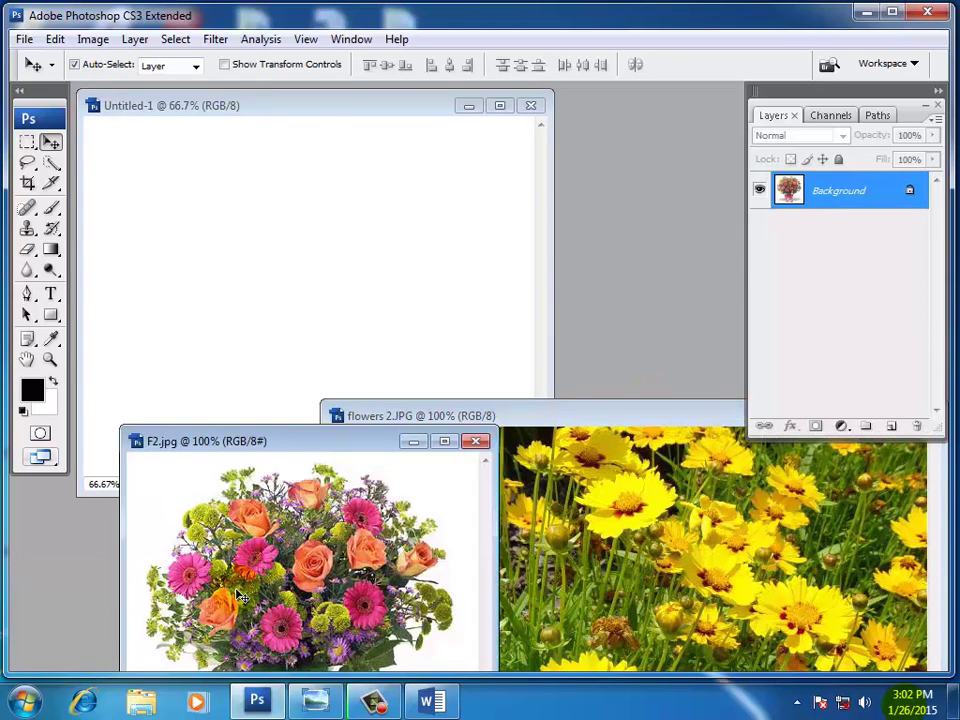
{"action": "left_click", "coordinate": [583, 520]}
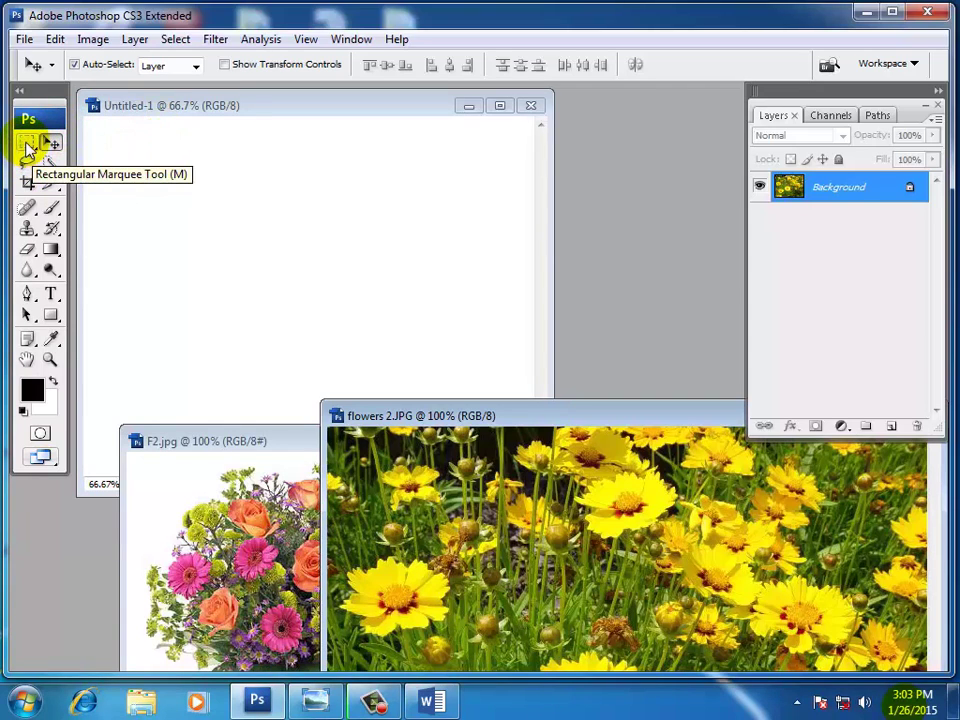
Browse the Marquee flyout's rectangular and elliptical options, then choose Rectangular Marquee Tool
{"action": "left_click", "coordinate": [28, 148]}
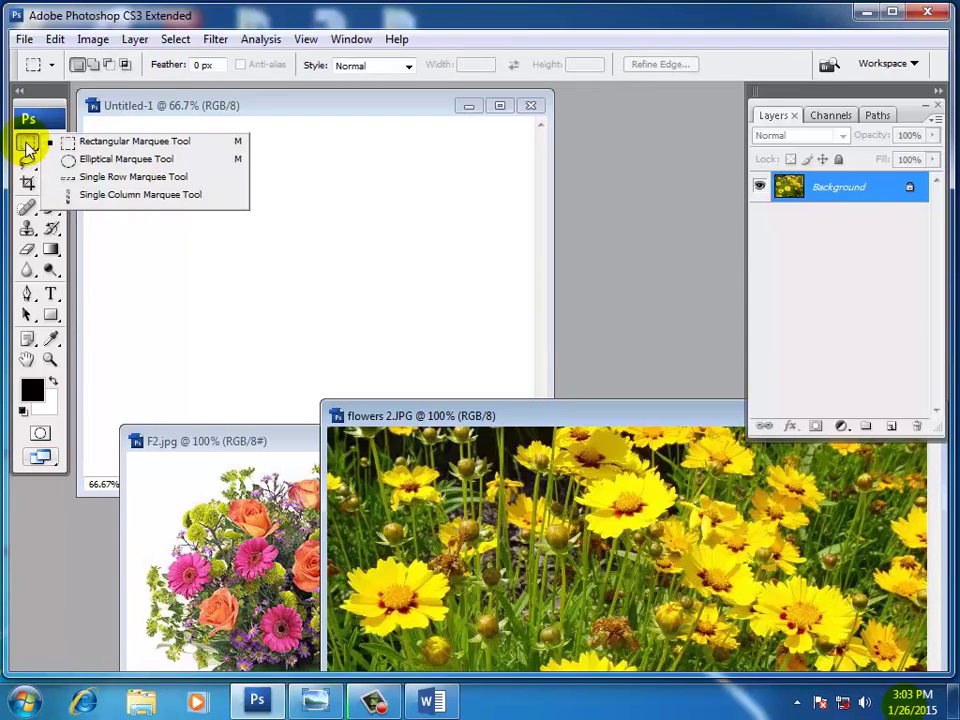
{"action": "left_click_drag", "start_coordinate": [28, 148], "coordinate": [112, 148]}
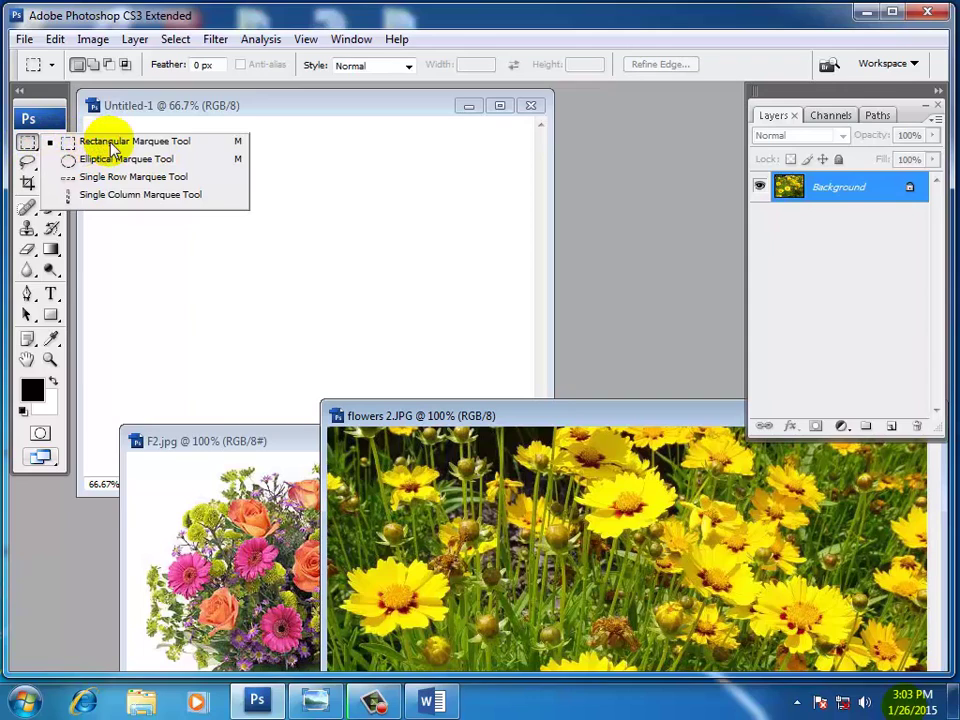
{"action": "mouse_move", "coordinate": [112, 150]}
{"action": "left_mouse_down"}
{"action": "mouse_move", "coordinate": [75, 165]}
{"action": "mouse_move", "coordinate": [105, 185]}
{"action": "mouse_move", "coordinate": [96, 197]}
{"action": "mouse_move", "coordinate": [105, 205]}
{"action": "mouse_move", "coordinate": [94, 195]}
{"action": "mouse_move", "coordinate": [100, 140]}
{"action": "mouse_move", "coordinate": [97, 150]}
{"action": "left_mouse_up"}
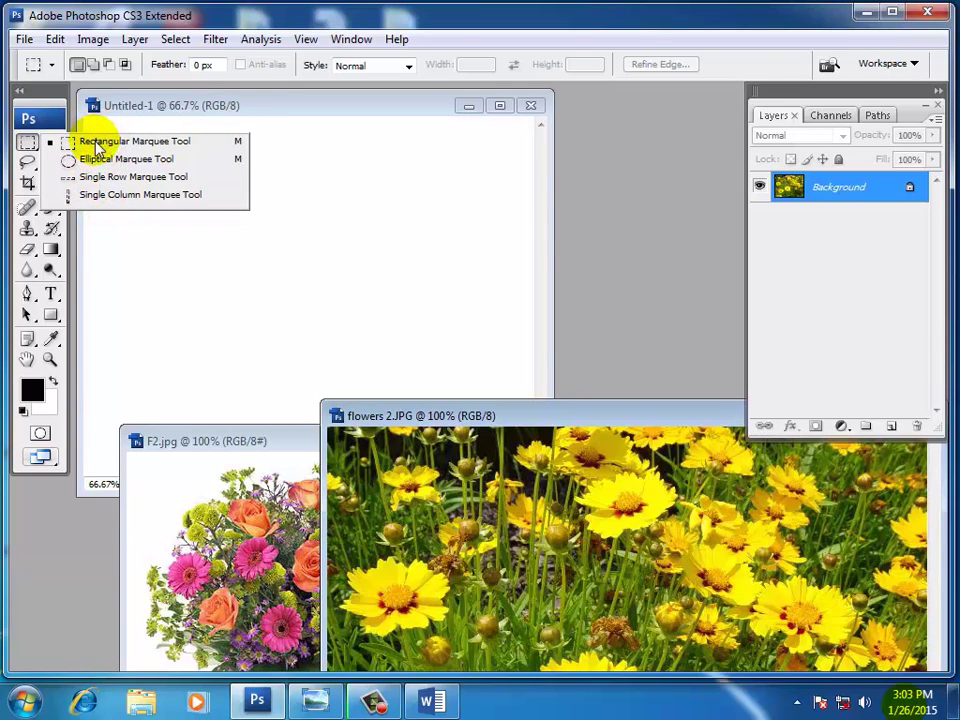
{"action": "left_click_drag", "start_coordinate": [97, 149], "coordinate": [97, 168]}
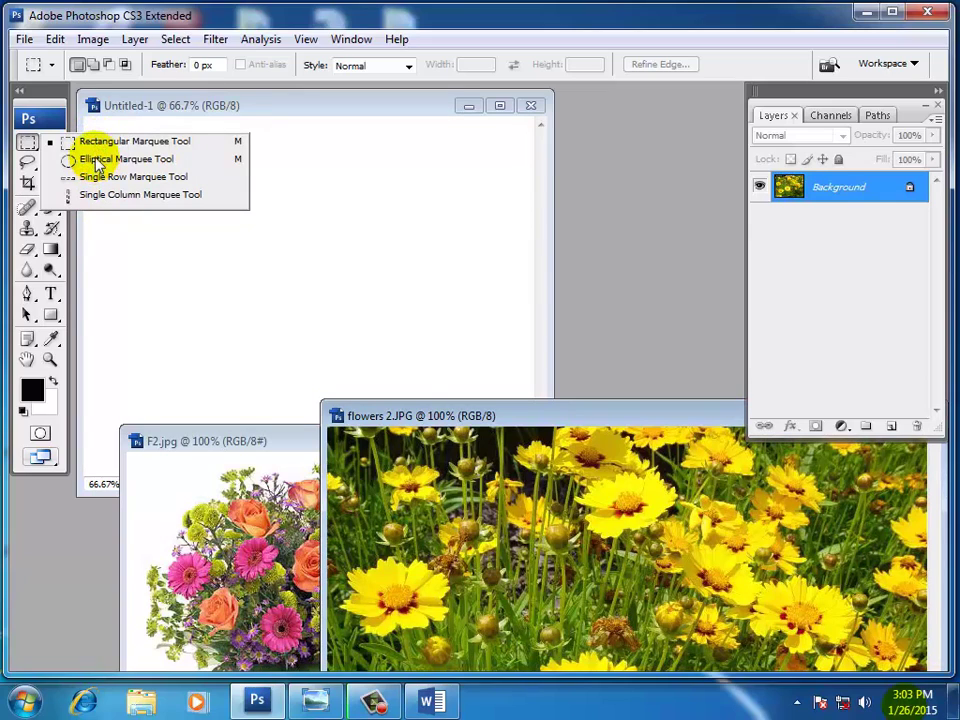
{"action": "left_click_drag", "start_coordinate": [97, 166], "coordinate": [92, 149]}
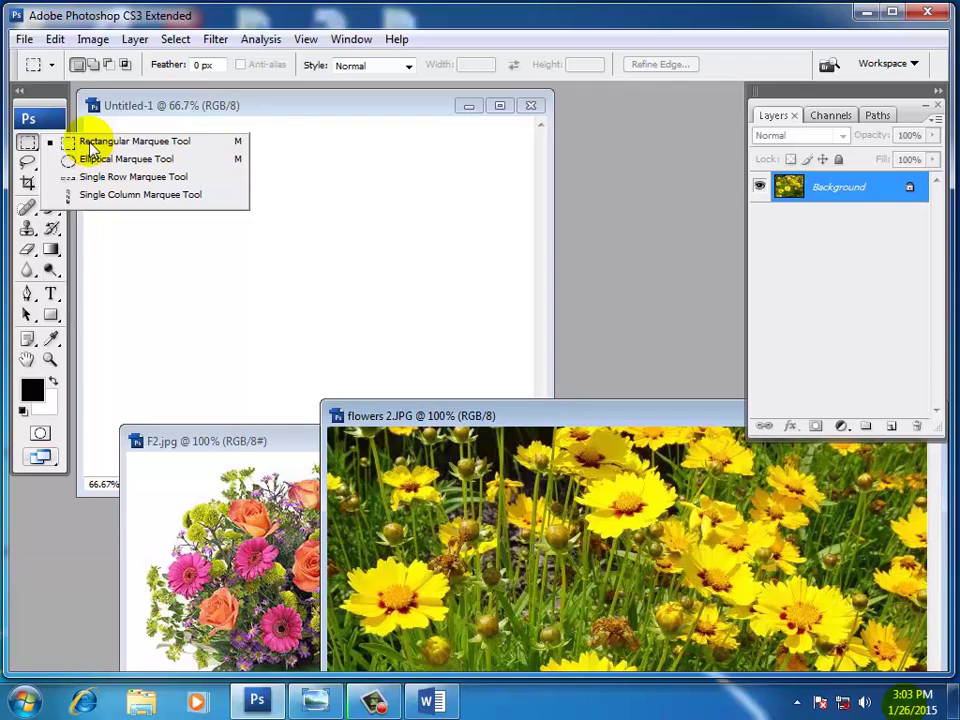
{"action": "left_click_drag", "start_coordinate": [92, 147], "coordinate": [92, 148]}
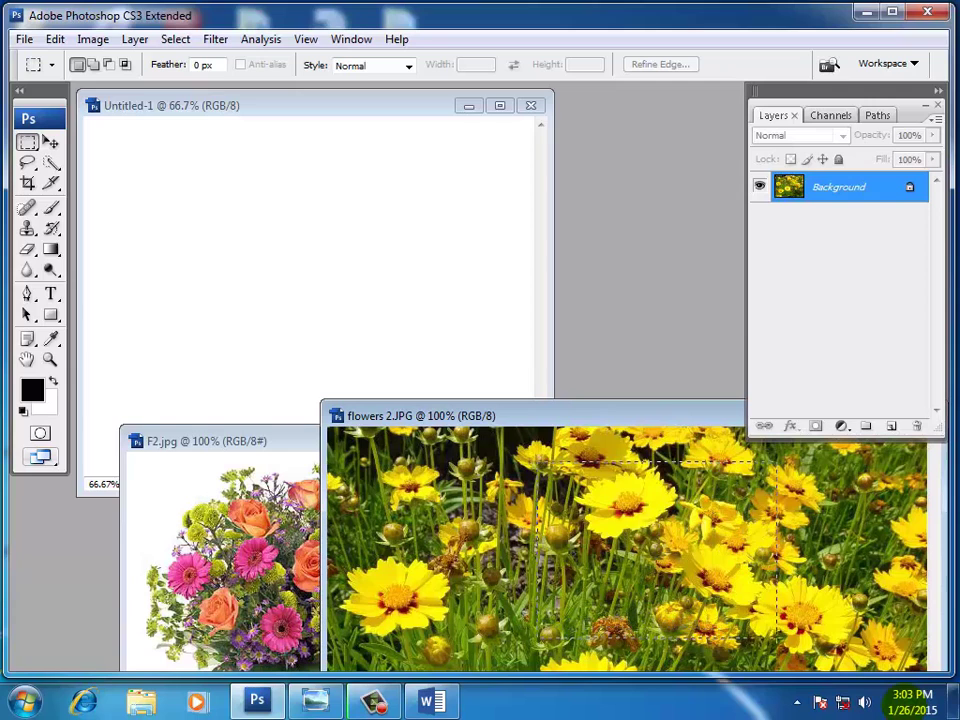
Marquee a rectangle of yellow flowers and drag it with the Move tool onto Untitled-1
{"action": "left_click_drag", "start_coordinate": [537, 462], "coordinate": [776, 637]}
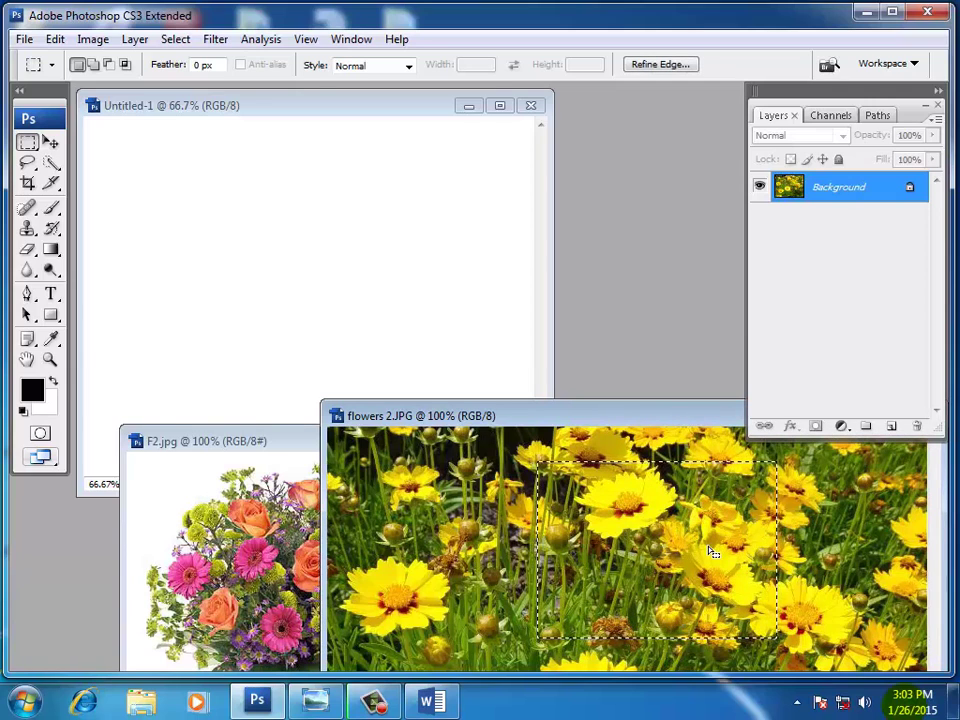
{"action": "mouse_move", "coordinate": [712, 551]}
{"action": "left_mouse_down"}
{"action": "mouse_move", "coordinate": [398, 272]}
{"action": "mouse_move", "coordinate": [310, 220]}
{"action": "mouse_move", "coordinate": [545, 168]}
{"action": "mouse_move", "coordinate": [52, 145]}
{"action": "left_mouse_up"}
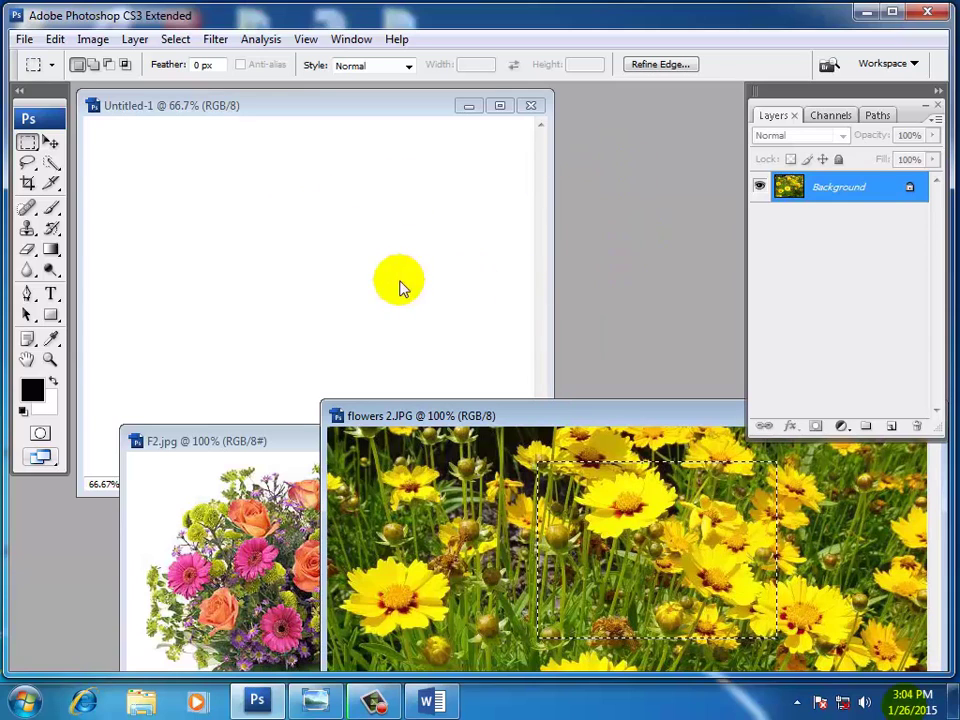
{"action": "left_click", "coordinate": [52, 145]}
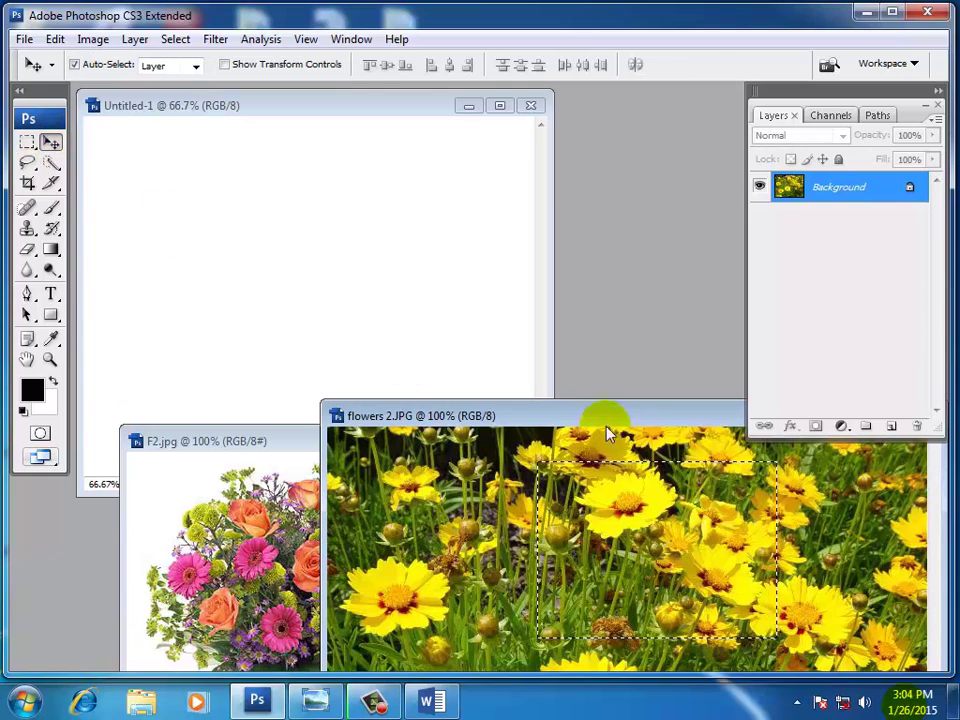
{"action": "left_click_drag", "start_coordinate": [658, 553], "coordinate": [391, 358]}
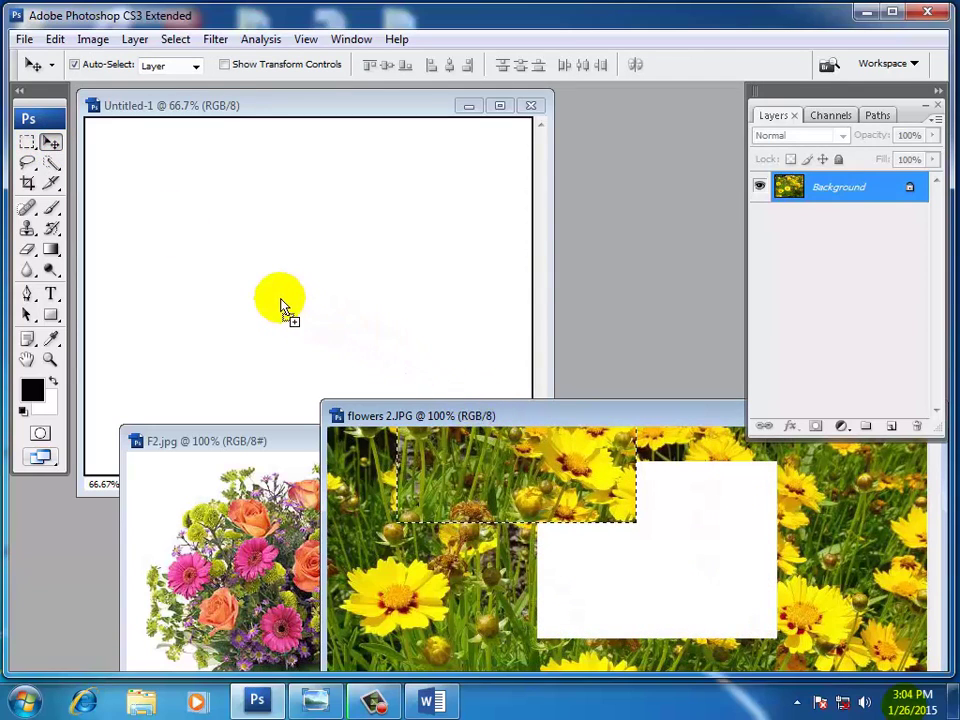
{"action": "left_click_drag", "start_coordinate": [282, 306], "coordinate": [285, 305]}
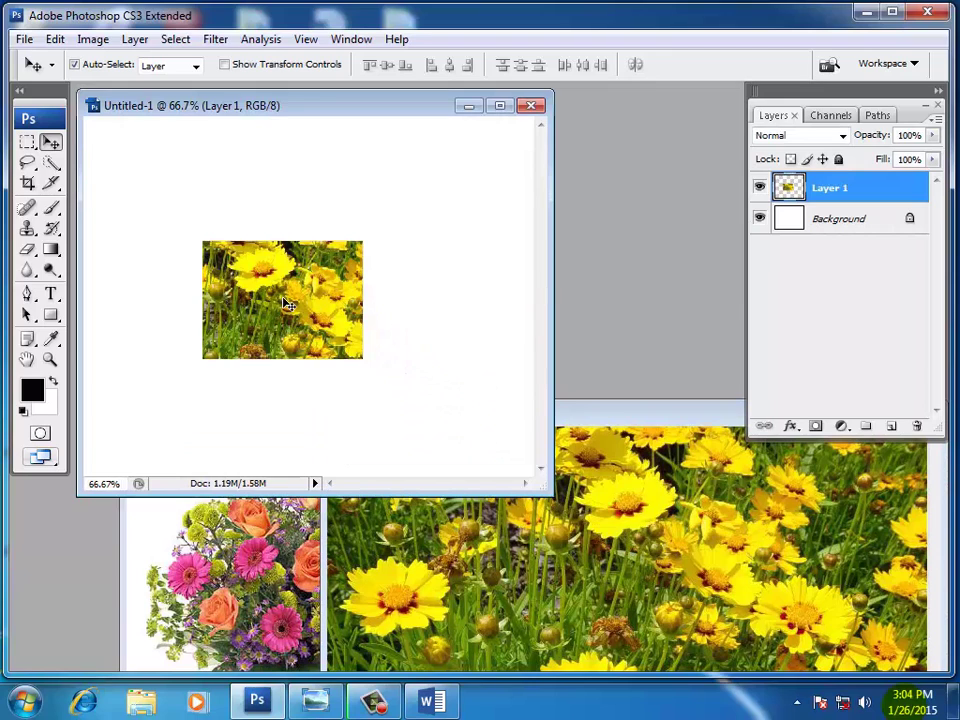
{"action": "left_click_drag", "start_coordinate": [277, 306], "coordinate": [240, 278]}
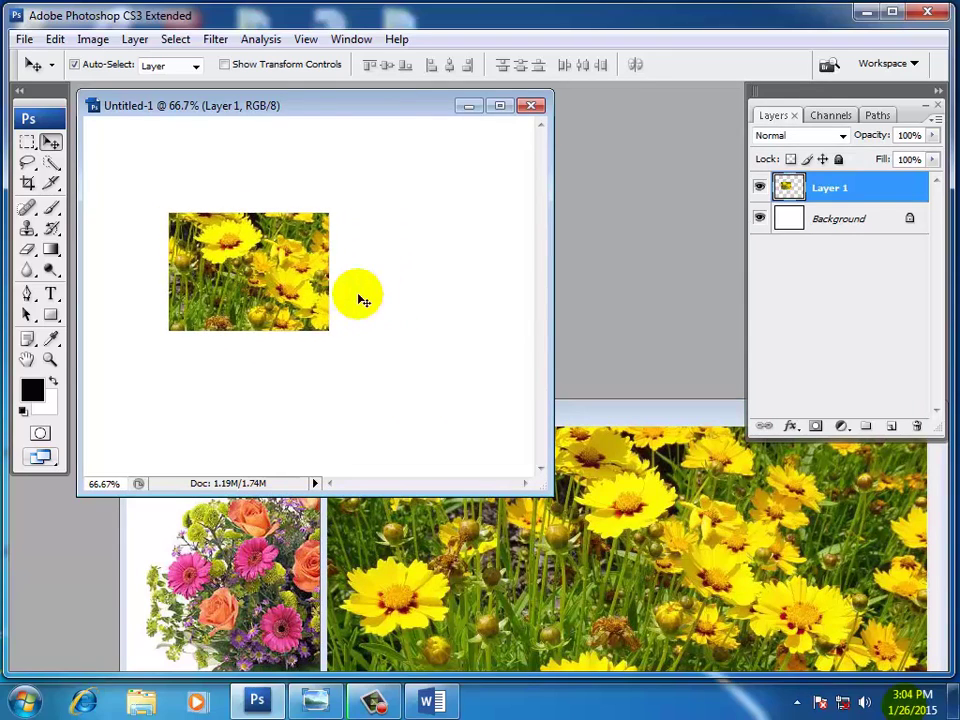
Free-transform the flower patch to 87.1% × 103.2% and move it toward the upper left
{"action": "key", "text": "ctrl+t"}
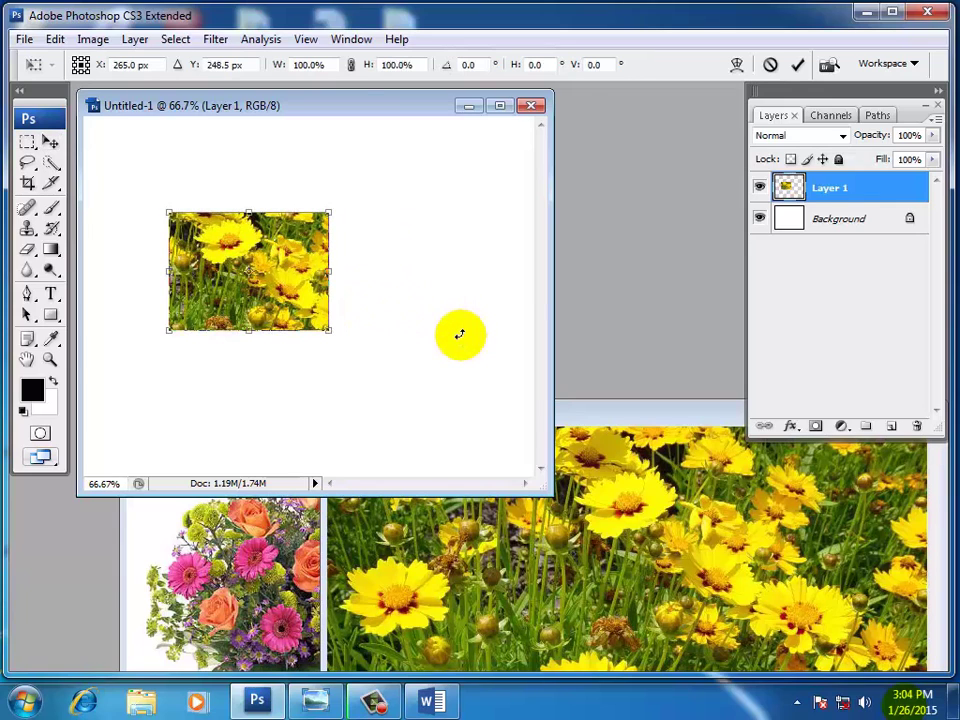
{"action": "mouse_move", "coordinate": [330, 329]}
{"action": "left_mouse_down"}
{"action": "mouse_move", "coordinate": [286, 311]}
{"action": "mouse_move", "coordinate": [310, 334]}
{"action": "left_mouse_up"}
{"action": "left_click_drag", "start_coordinate": [278, 297], "coordinate": [241, 257]}
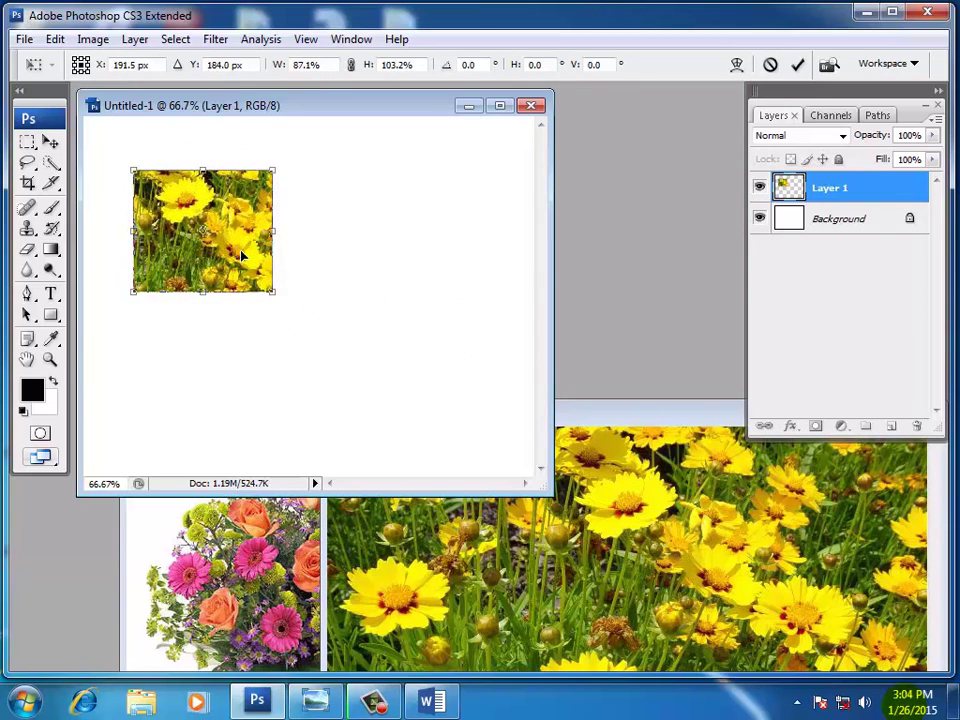
{"action": "key", "text": "Return"}
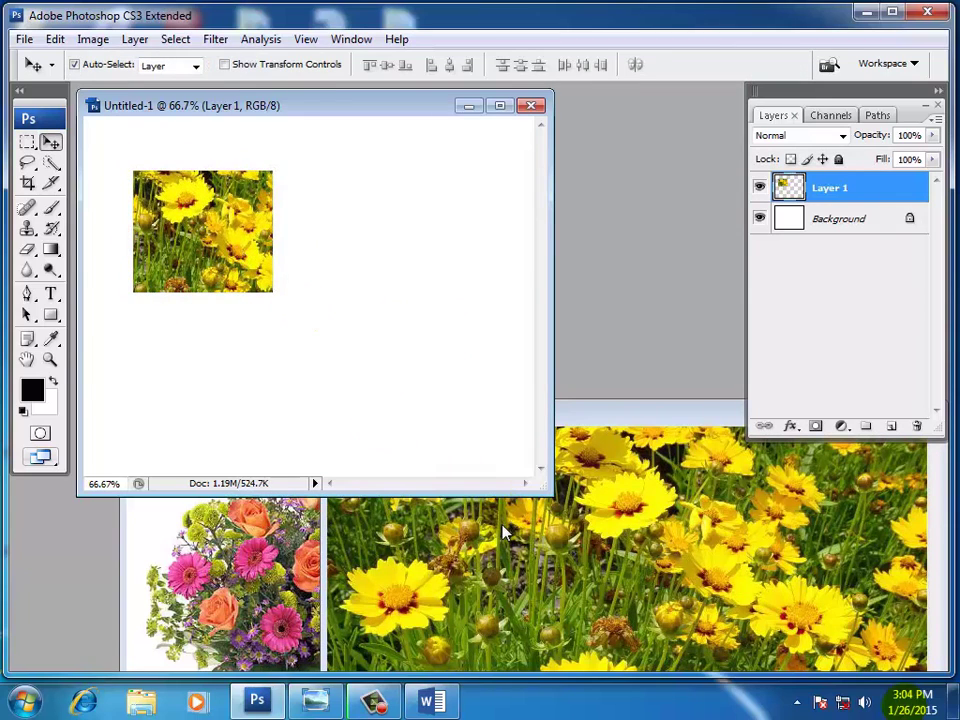
{"action": "left_click", "coordinate": [649, 420]}
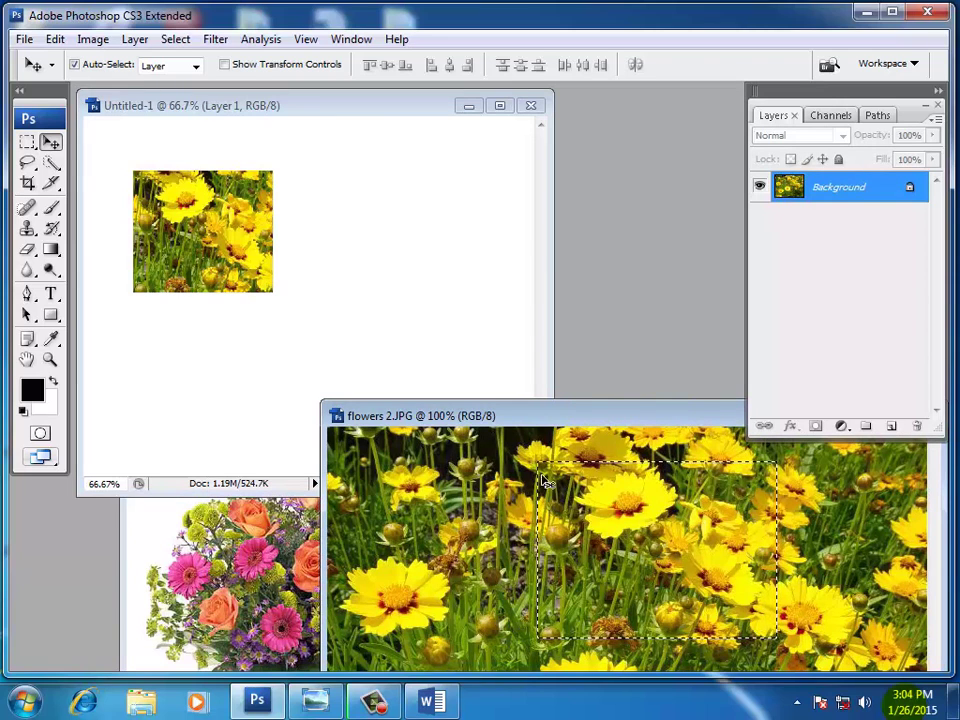
Deselect flowers 2.JPG, close its window, and bring F2.jpg to the front
{"action": "left_click", "coordinate": [176, 40]}
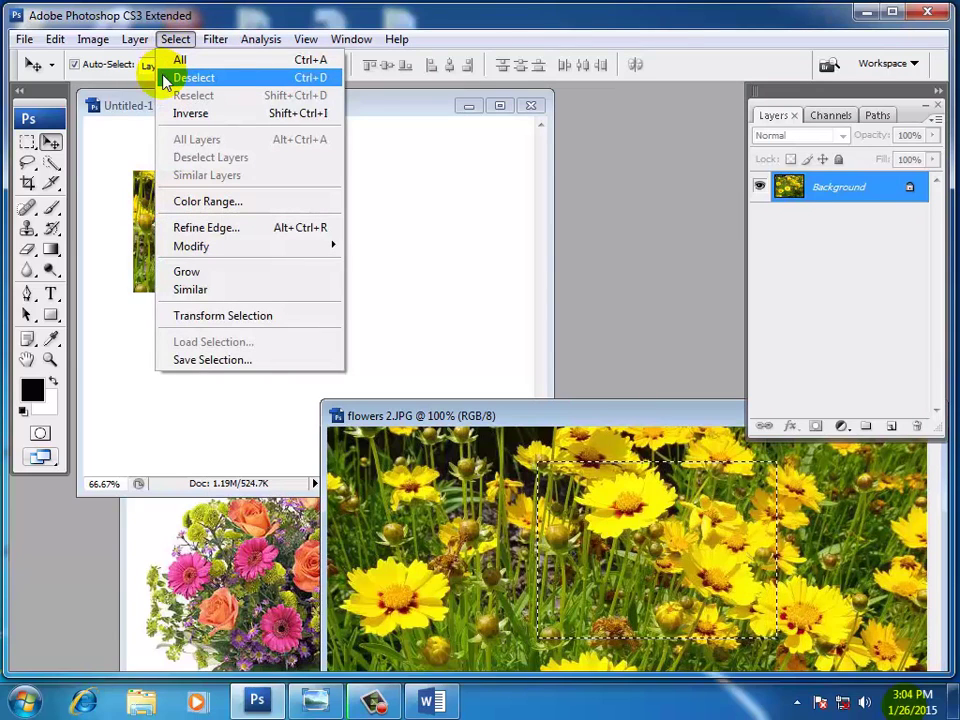
{"action": "left_click", "coordinate": [166, 80]}
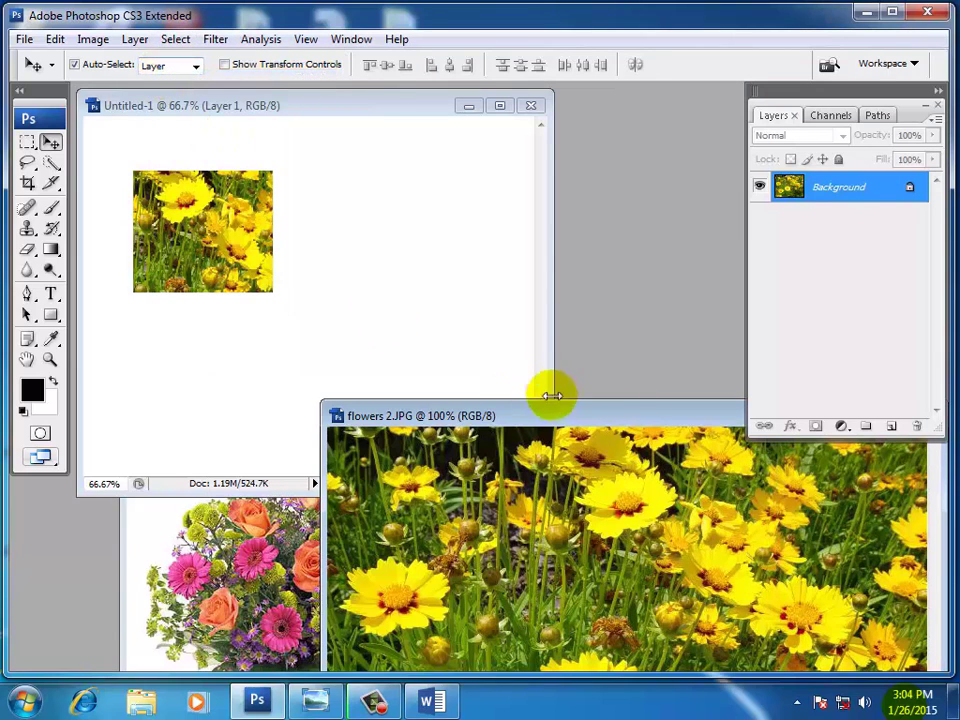
{"action": "left_click_drag", "start_coordinate": [587, 420], "coordinate": [324, 392]}
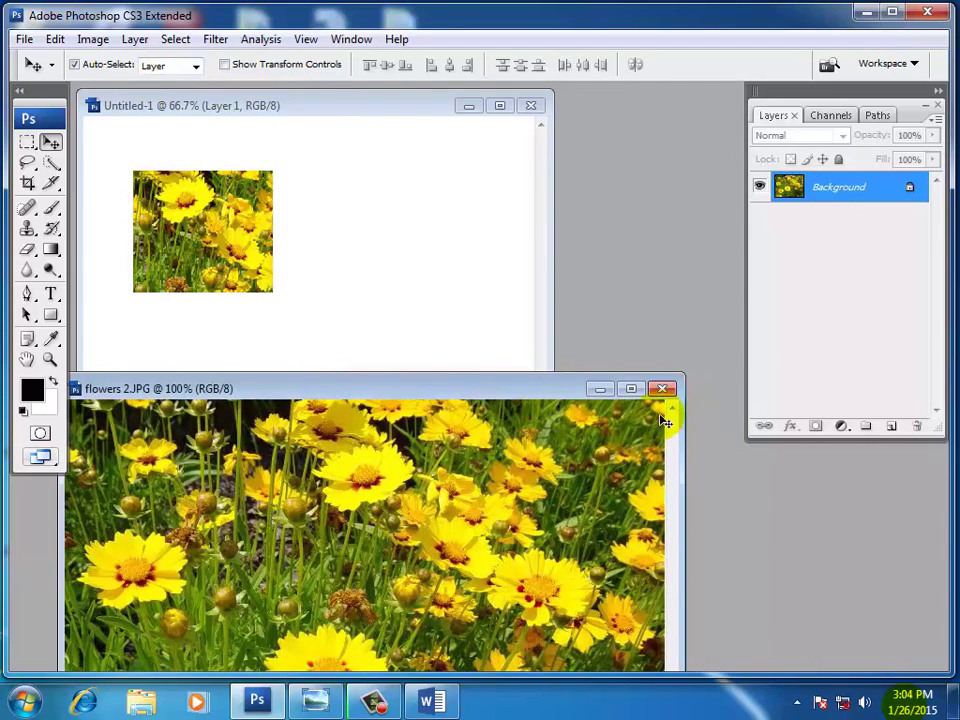
{"action": "left_click", "coordinate": [662, 390]}
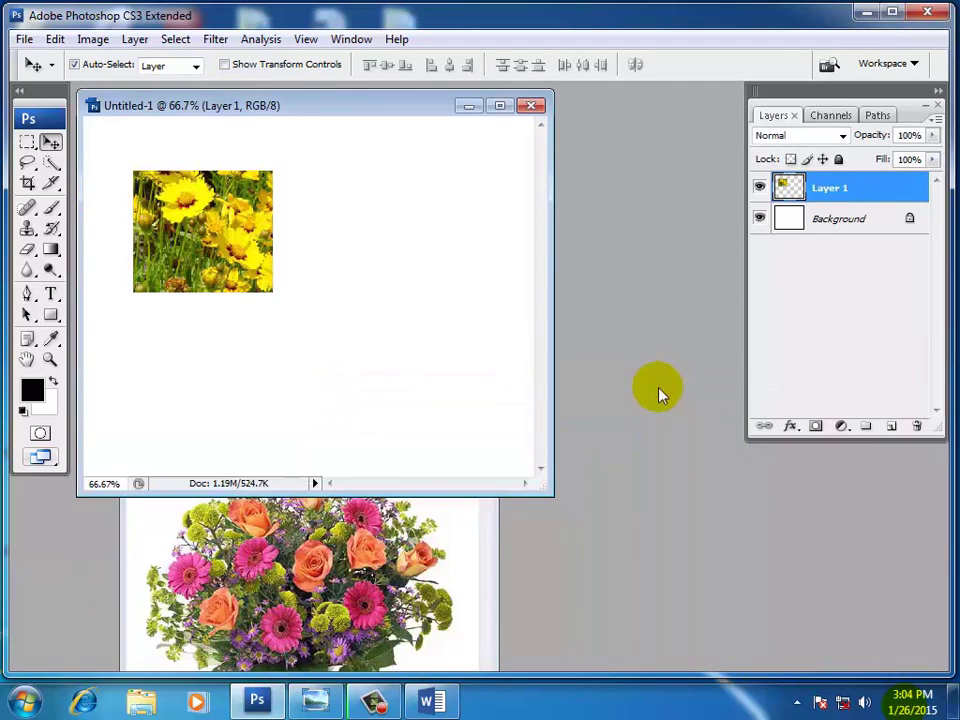
{"action": "left_click", "coordinate": [406, 549]}
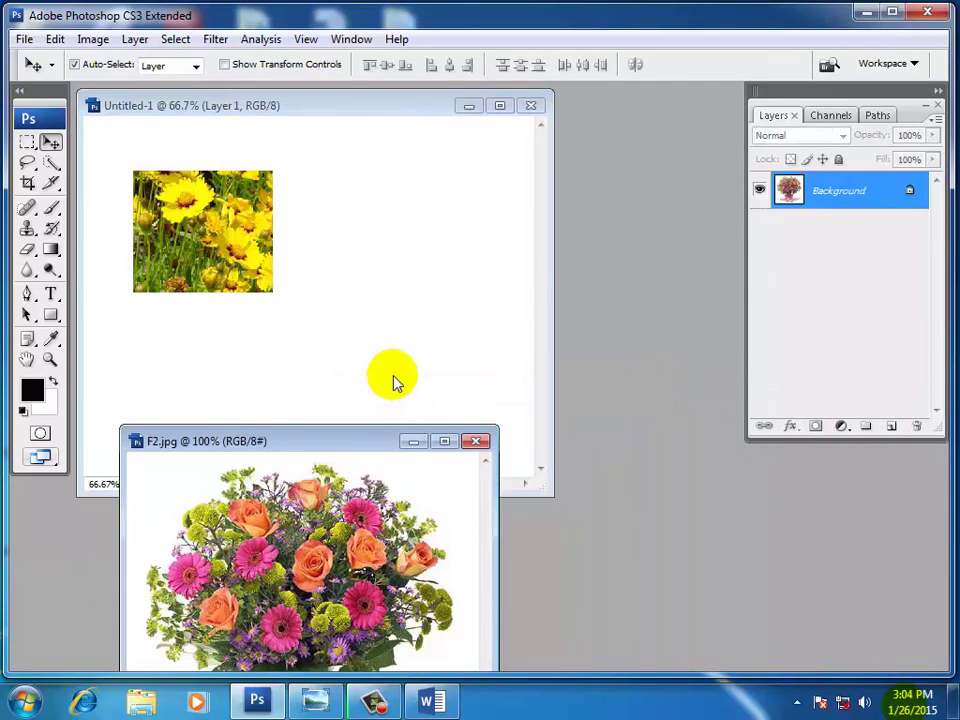
Copy a rectangular piece of the F2.jpg bouquet onto Untitled-1 with the Move tool
{"action": "left_click", "coordinate": [27, 145]}
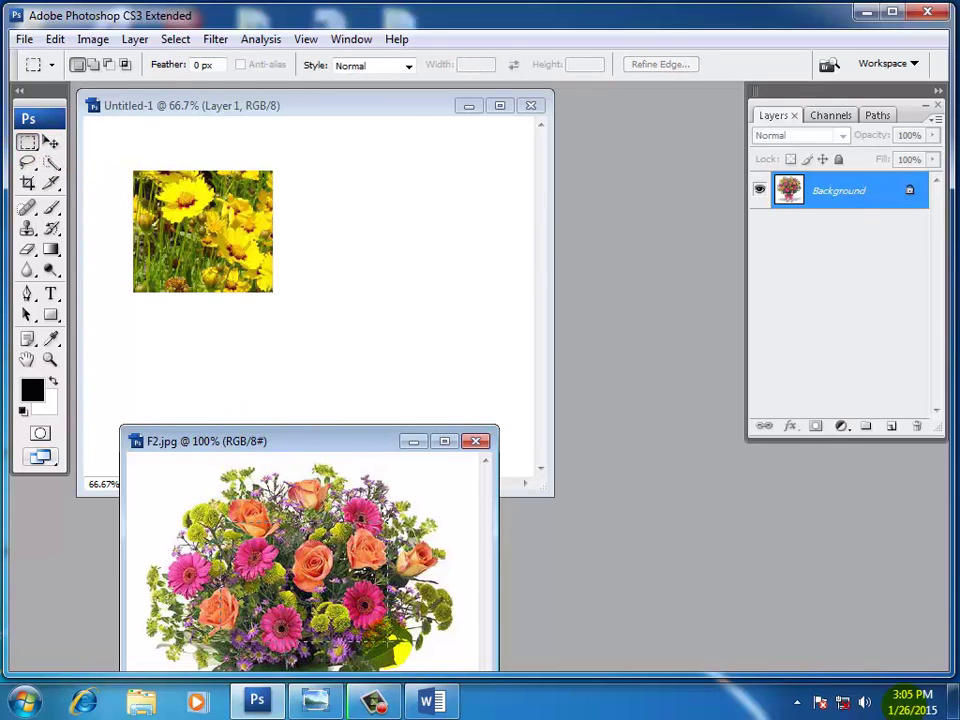
{"action": "left_click_drag", "start_coordinate": [395, 655], "coordinate": [394, 652]}
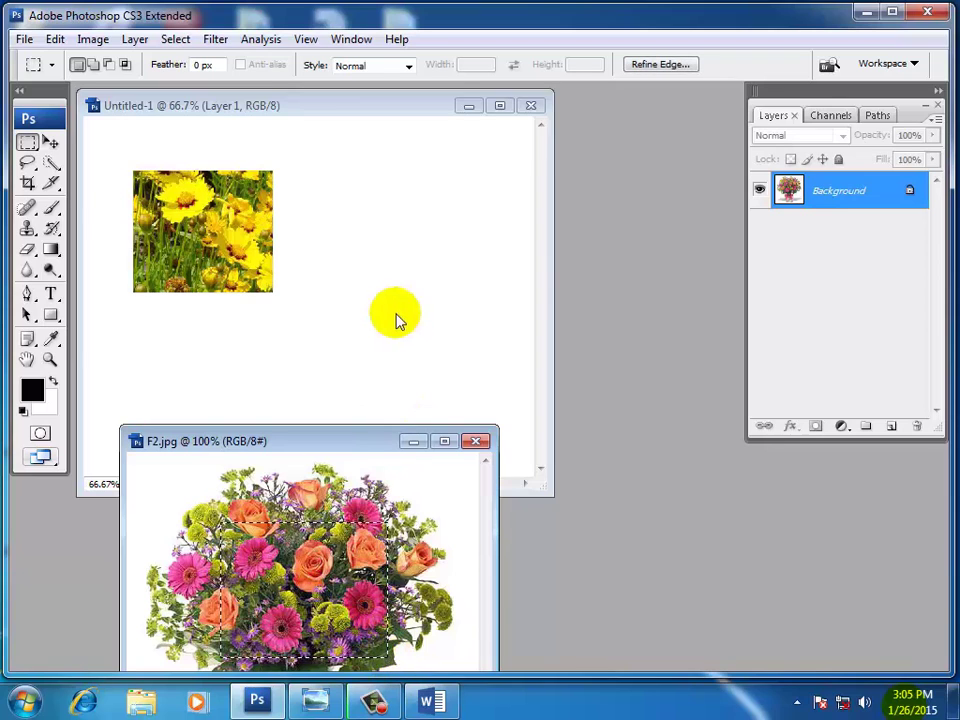
{"action": "left_click", "coordinate": [52, 142]}
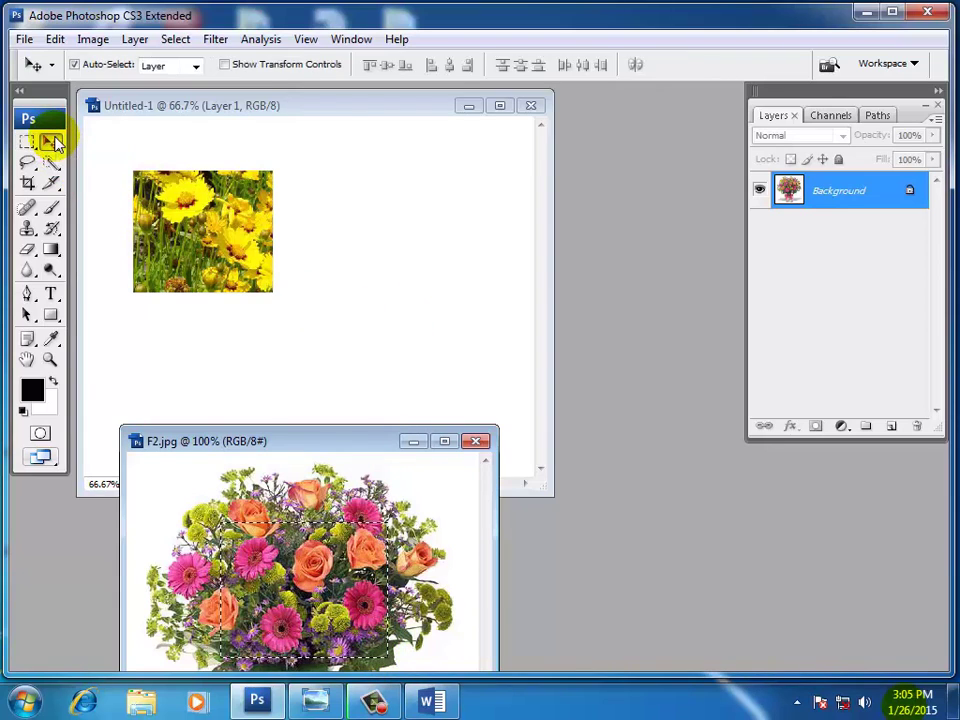
{"action": "mouse_move", "coordinate": [288, 535]}
{"action": "left_mouse_down"}
{"action": "mouse_move", "coordinate": [343, 410]}
{"action": "mouse_move", "coordinate": [360, 310]}
{"action": "mouse_move", "coordinate": [259, 294]}
{"action": "left_mouse_up"}
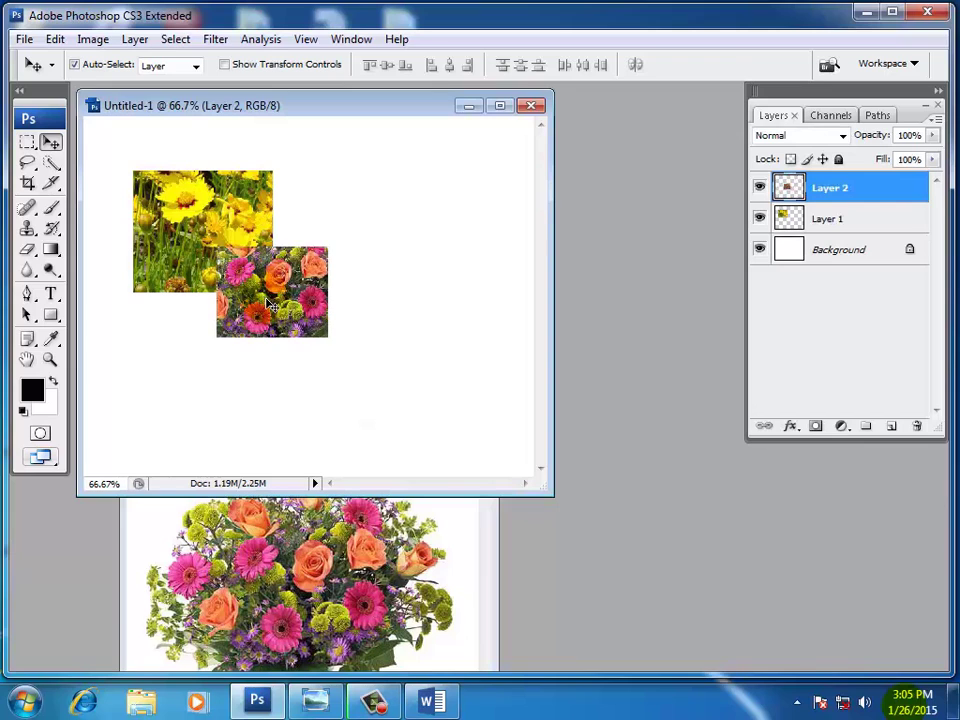
Enlarge the bouquet piece to 125.1% × 143.4% over the yellow flowers
{"action": "key", "text": "ctrl+t"}
{"action": "mouse_move", "coordinate": [327, 337]}
{"action": "left_mouse_down"}
{"action": "mouse_move", "coordinate": [357, 376]}
{"action": "mouse_move", "coordinate": [301, 311]}
{"action": "left_mouse_up"}
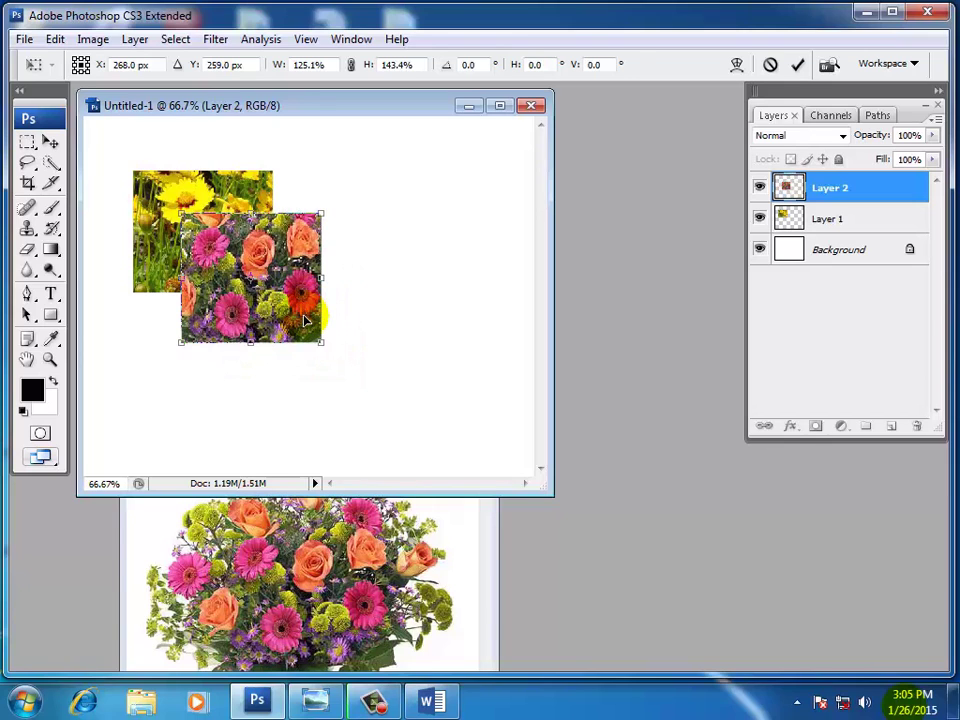
{"action": "key", "text": "Return"}
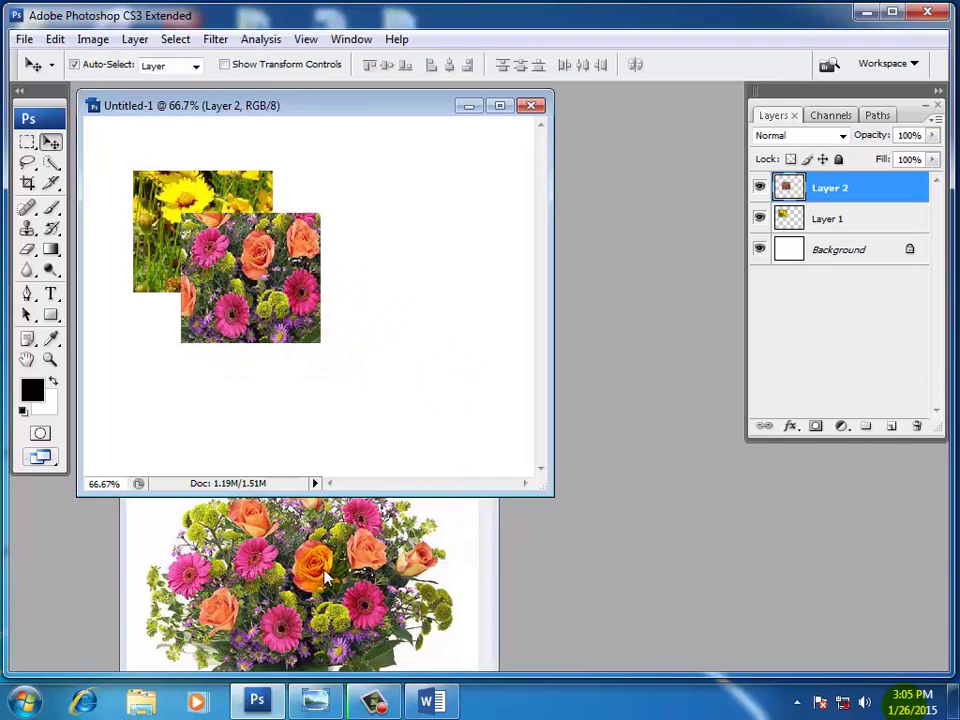
{"action": "left_click", "coordinate": [322, 558]}
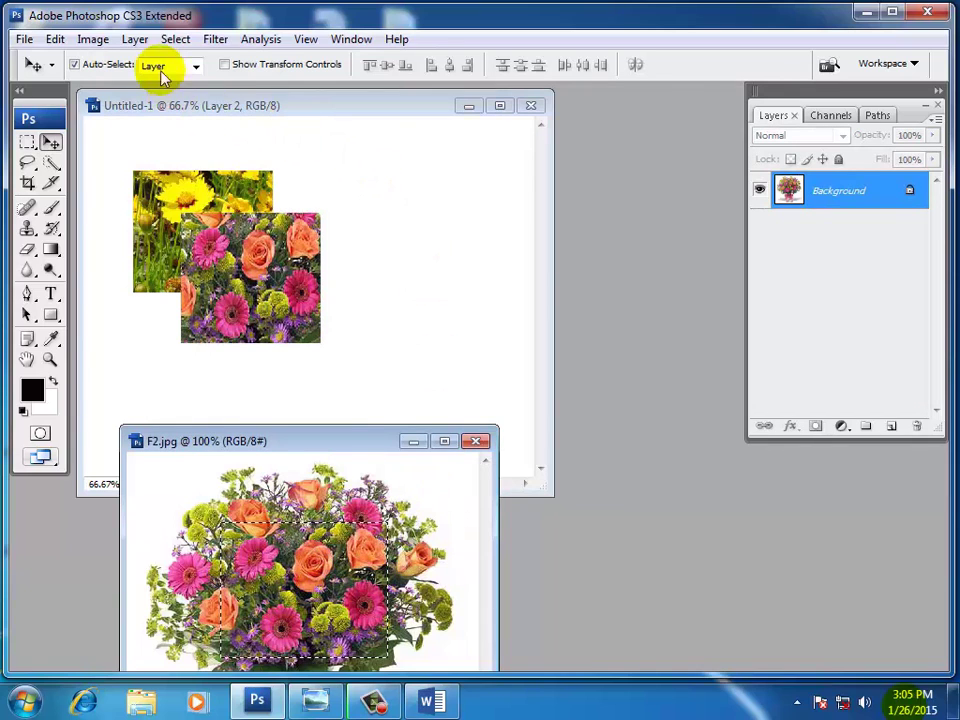
Deselect F2.jpg, then drag the Layer 2 bouquet patch over the yellow flowers' lower right
{"action": "left_click", "coordinate": [172, 40]}
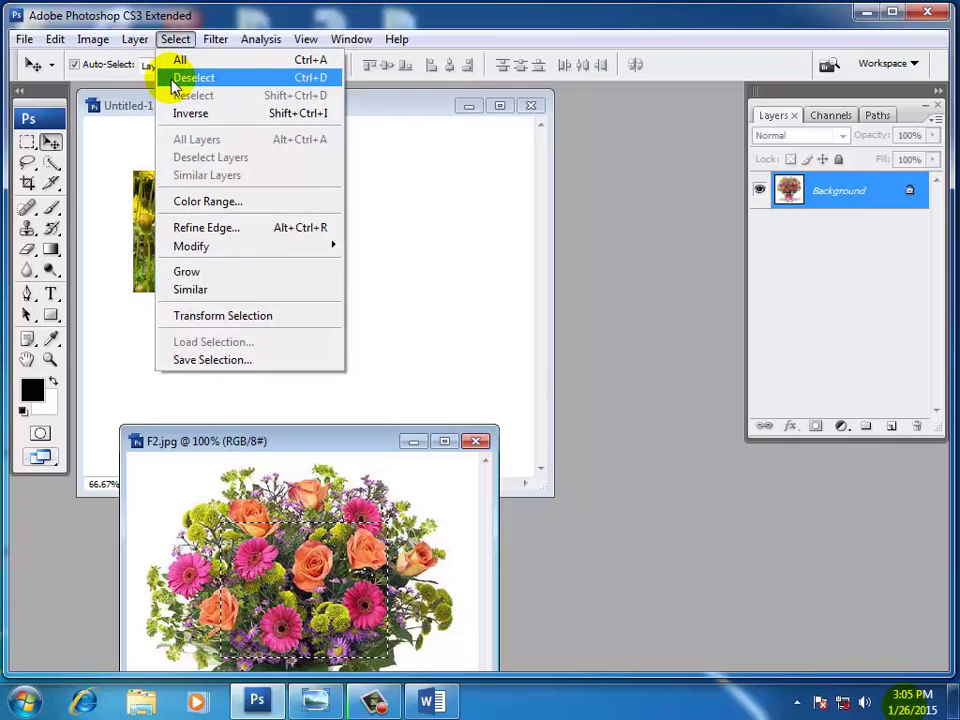
{"action": "left_click", "coordinate": [190, 78]}
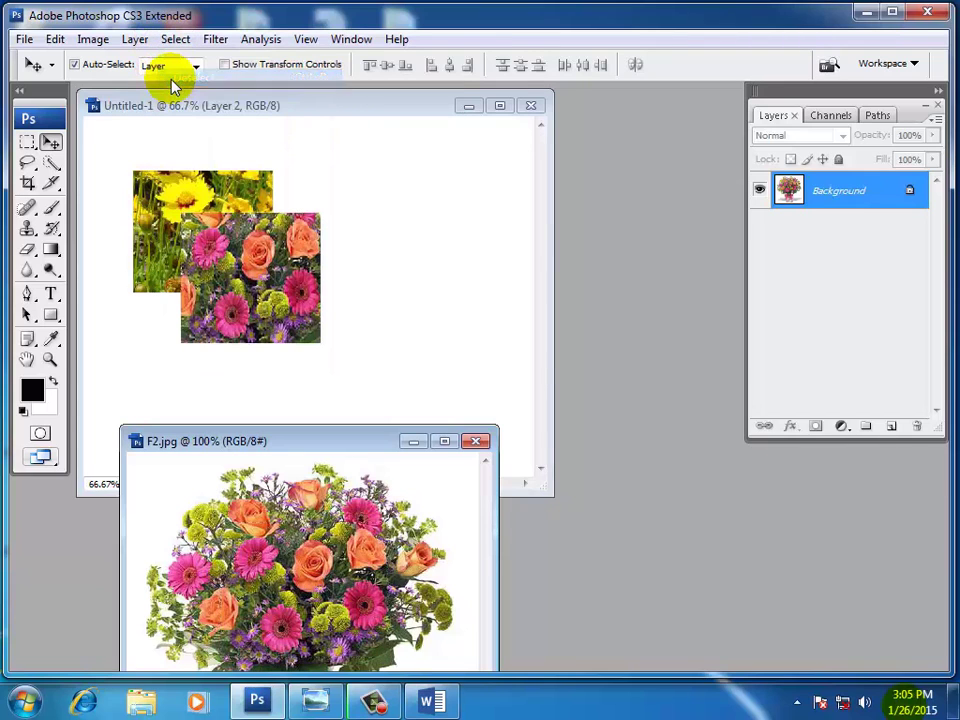
{"action": "left_click", "coordinate": [315, 700]}
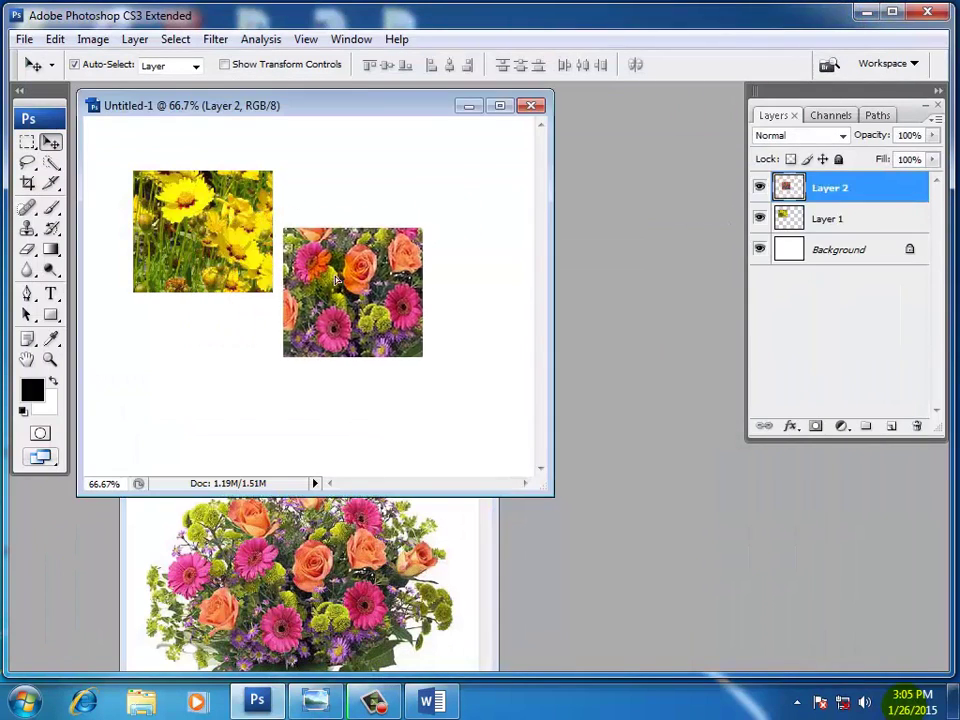
{"action": "left_click_drag", "start_coordinate": [336, 281], "coordinate": [255, 272]}
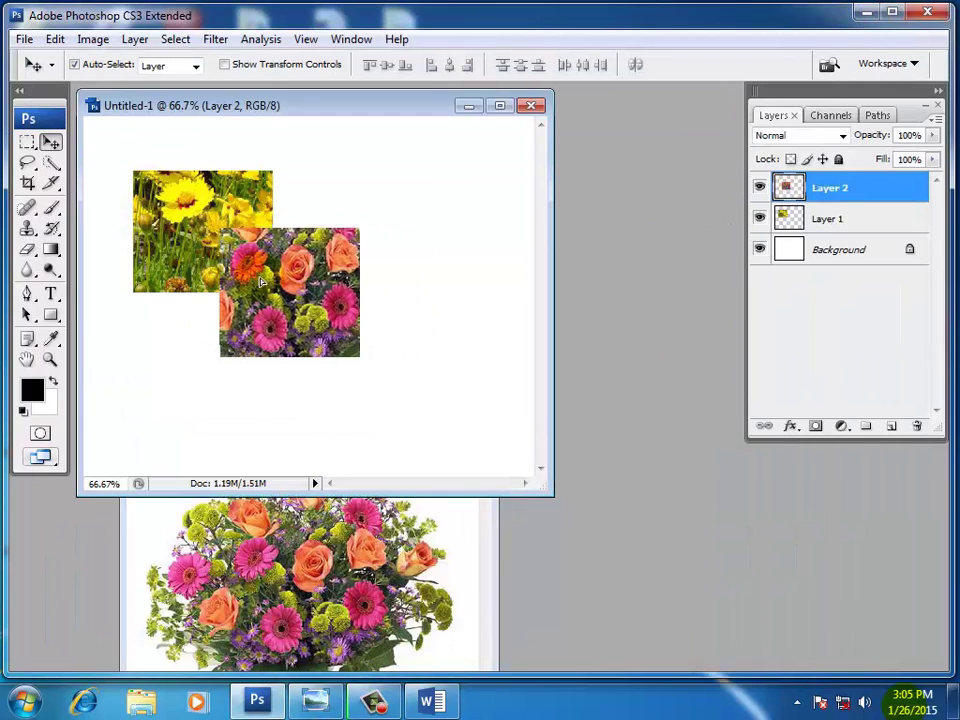
Open the palm-beach photo 15.JPG from the Flowers folder
{"action": "double_click", "coordinate": [640, 440]}
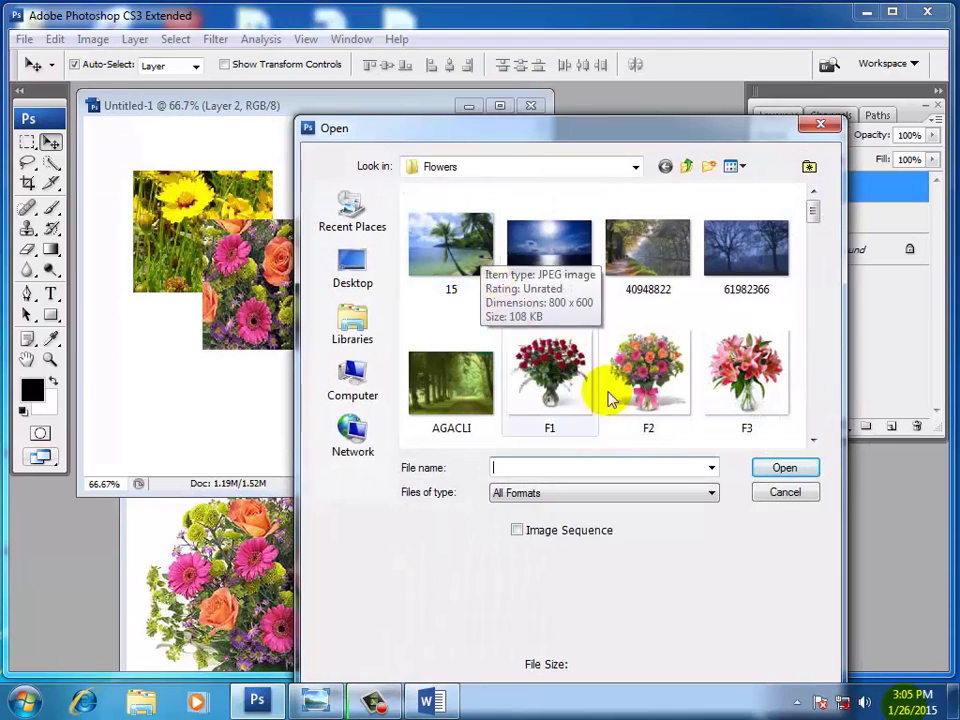
{"action": "left_click", "coordinate": [813, 441]}
{"action": "left_click", "coordinate": [813, 441]}
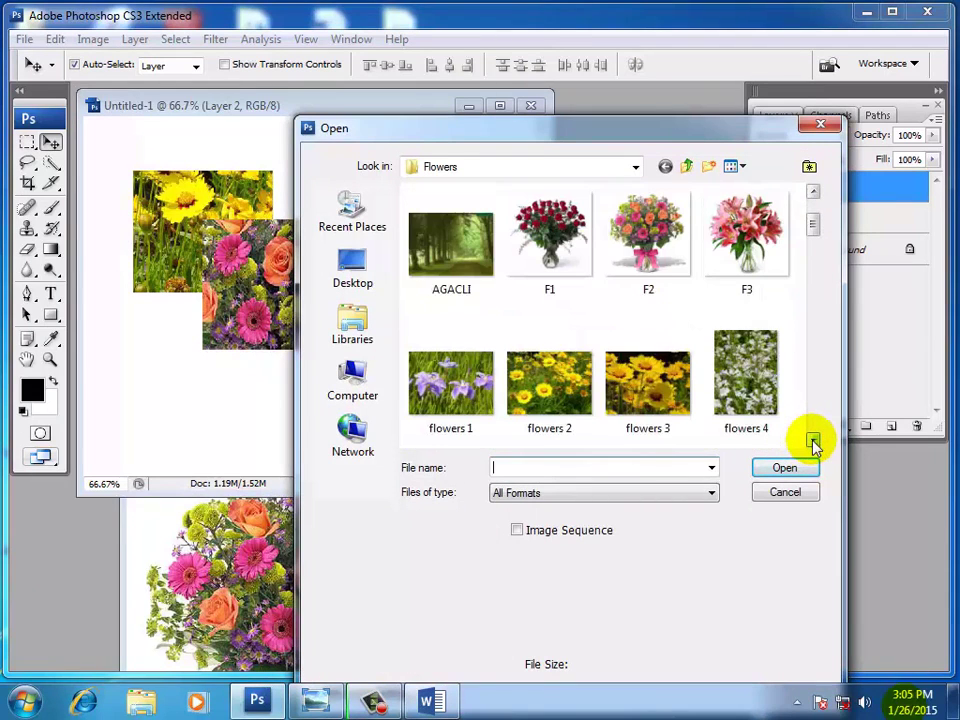
{"action": "left_click", "coordinate": [813, 193]}
{"action": "left_click", "coordinate": [813, 193]}
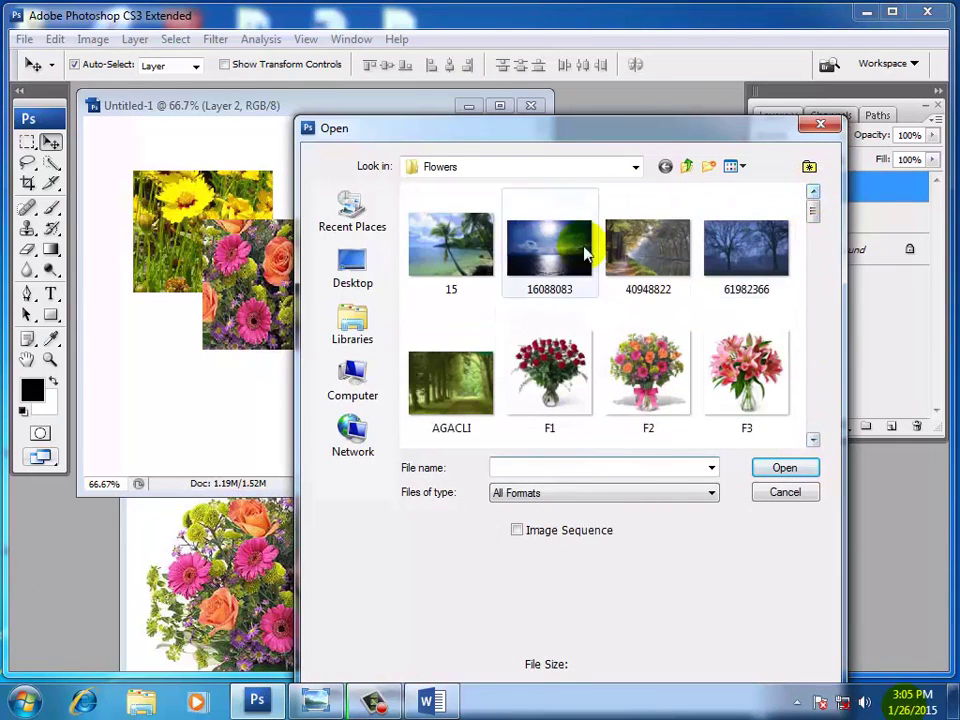
{"action": "double_click", "coordinate": [445, 232]}
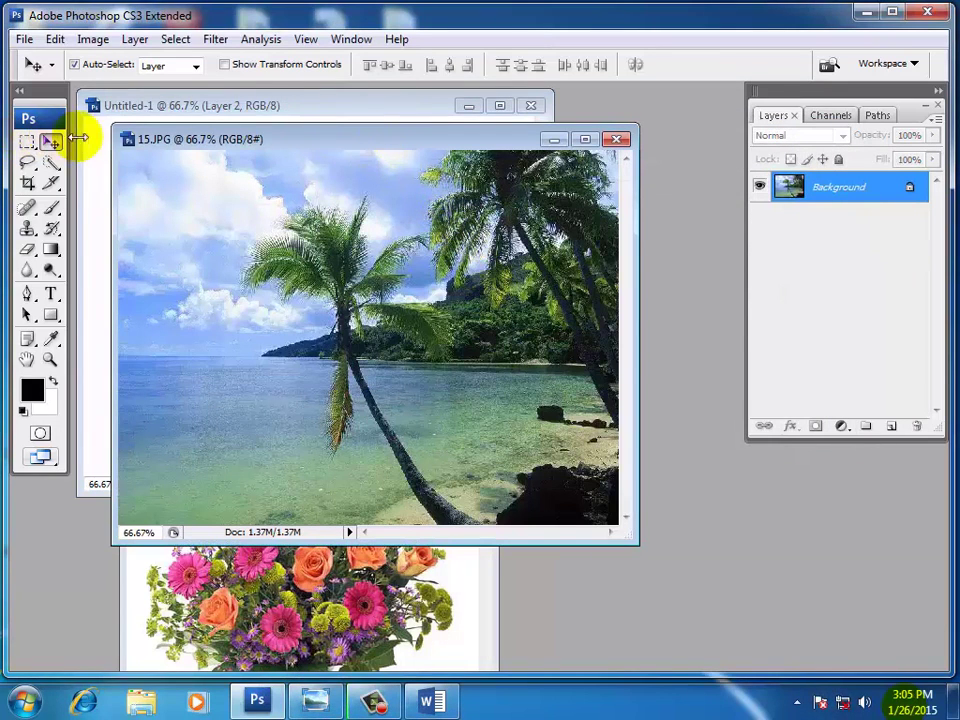
Move the 15.JPG window to the lower right via its system menu's Move command
{"action": "left_click", "coordinate": [127, 140]}
{"action": "left_click", "coordinate": [162, 182]}
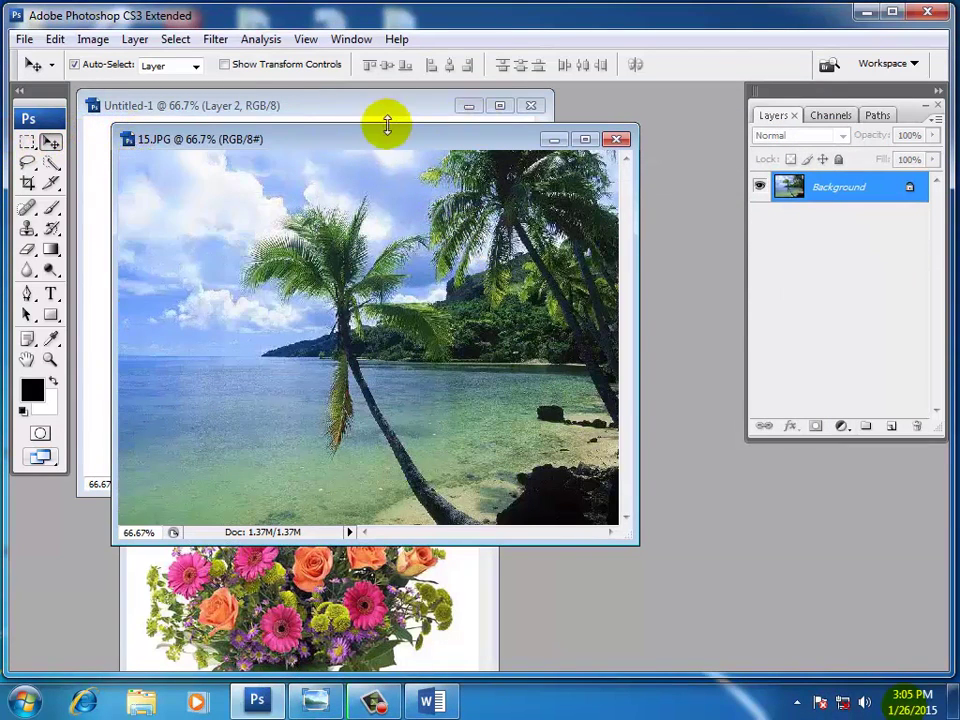
{"action": "mouse_move", "coordinate": [347, 135]}
{"action": "left_mouse_down"}
{"action": "mouse_move", "coordinate": [692, 455]}
{"action": "mouse_move", "coordinate": [634, 381]}
{"action": "left_mouse_up"}
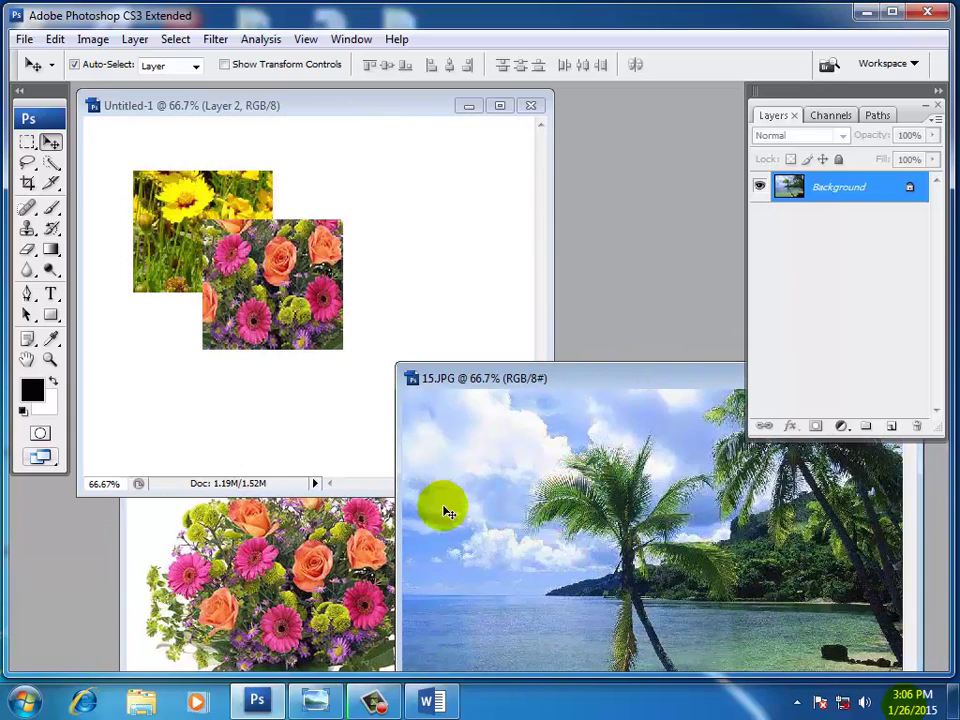
Draw an elliptical selection around the central palm tree's crown in 15.JPG
{"action": "left_click", "coordinate": [28, 146]}
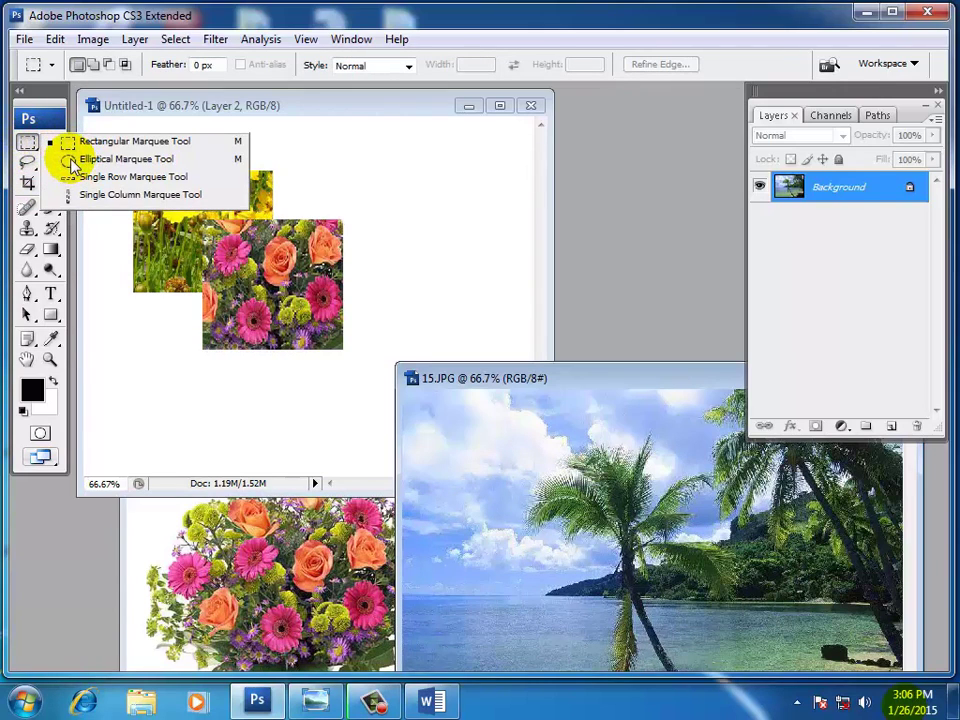
{"action": "left_click", "coordinate": [100, 159]}
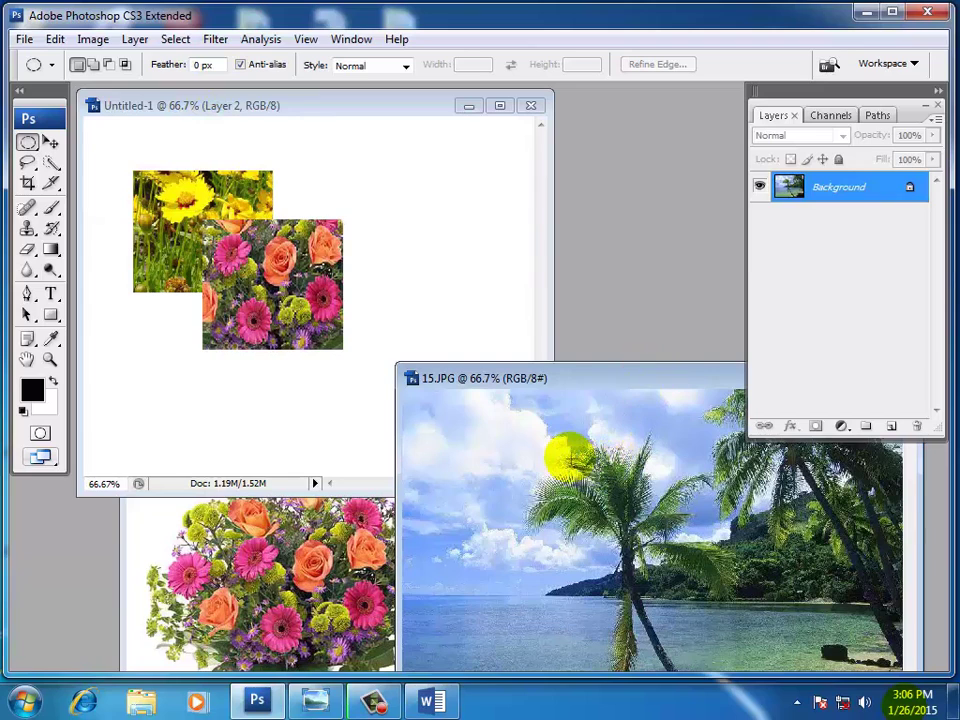
{"action": "left_click_drag", "start_coordinate": [530, 425], "coordinate": [655, 598]}
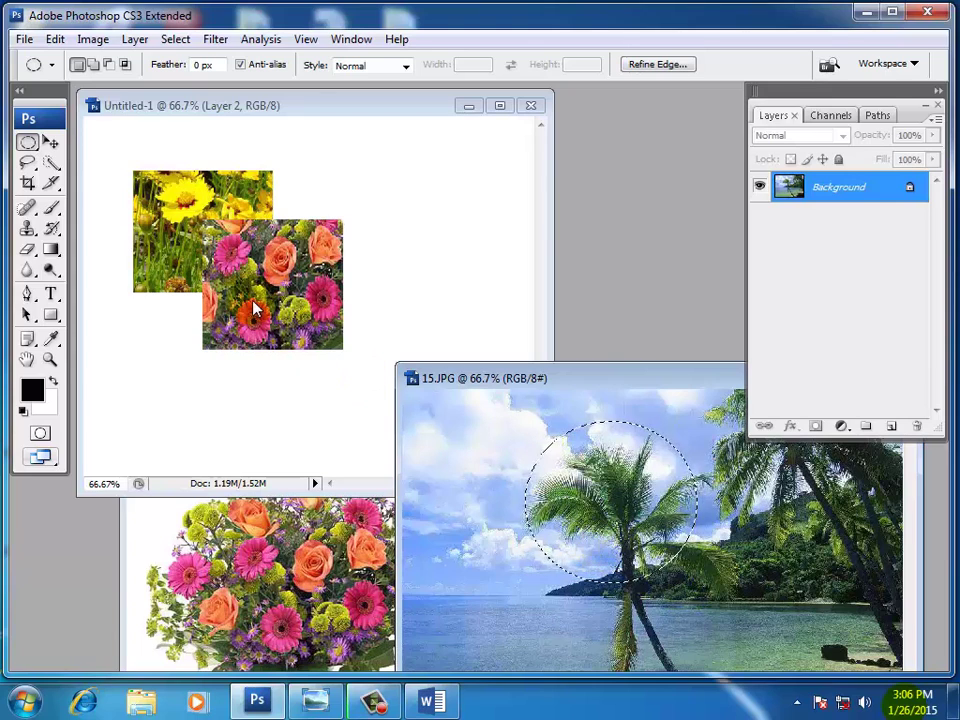
{"action": "left_click", "coordinate": [50, 145]}
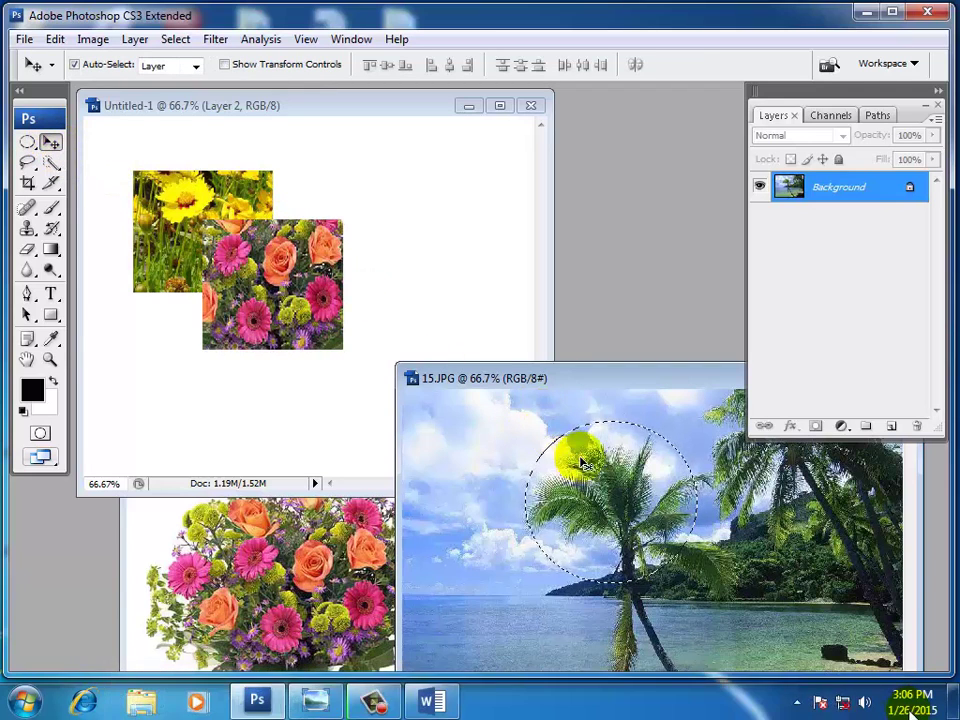
Copy the palm-tree circle into Untitled-1 and shrink it slightly with Free Transform
{"action": "mouse_move", "coordinate": [615, 470]}
{"action": "left_mouse_down"}
{"action": "mouse_move", "coordinate": [357, 276]}
{"action": "mouse_move", "coordinate": [368, 293]}
{"action": "left_mouse_up"}
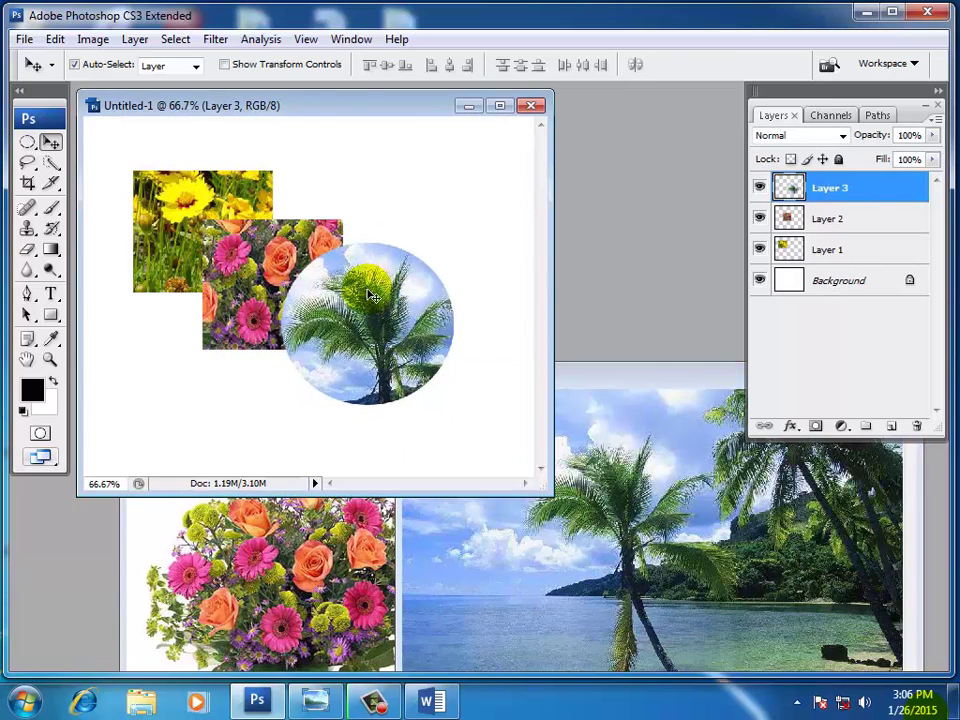
{"action": "key", "text": "ctrl+t"}
{"action": "mouse_move", "coordinate": [284, 242]}
{"action": "left_mouse_down"}
{"action": "mouse_move", "coordinate": [295, 270]}
{"action": "mouse_move", "coordinate": [321, 270]}
{"action": "left_mouse_up"}
{"action": "key", "text": "Return"}
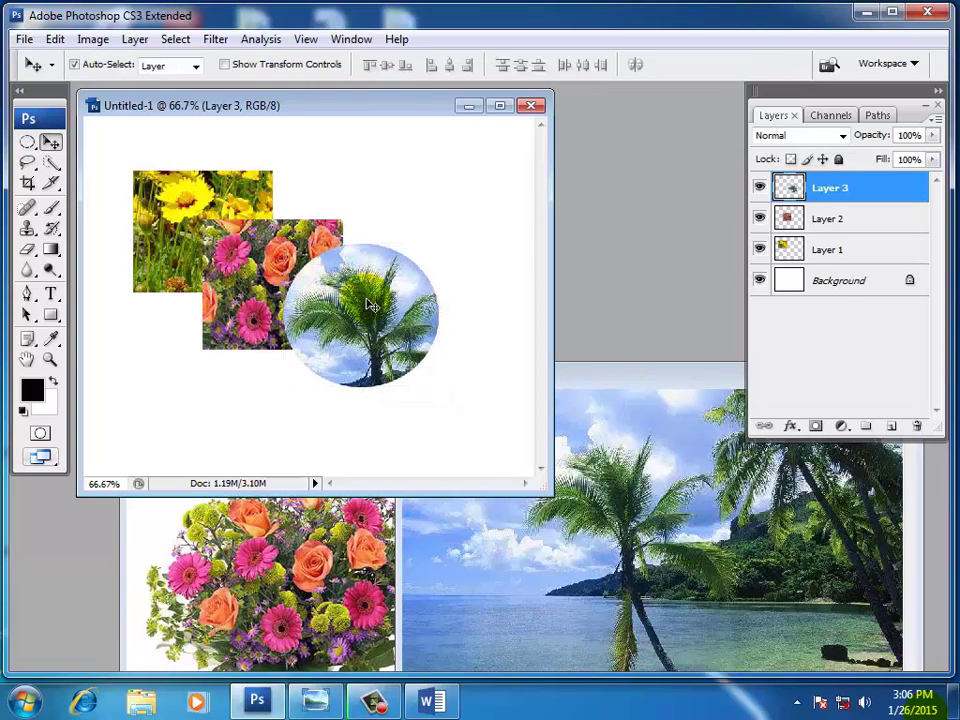
Nudge the palm-tree circle down and left over the bouquet's lower right
{"action": "left_click_drag", "start_coordinate": [368, 310], "coordinate": [371, 326]}
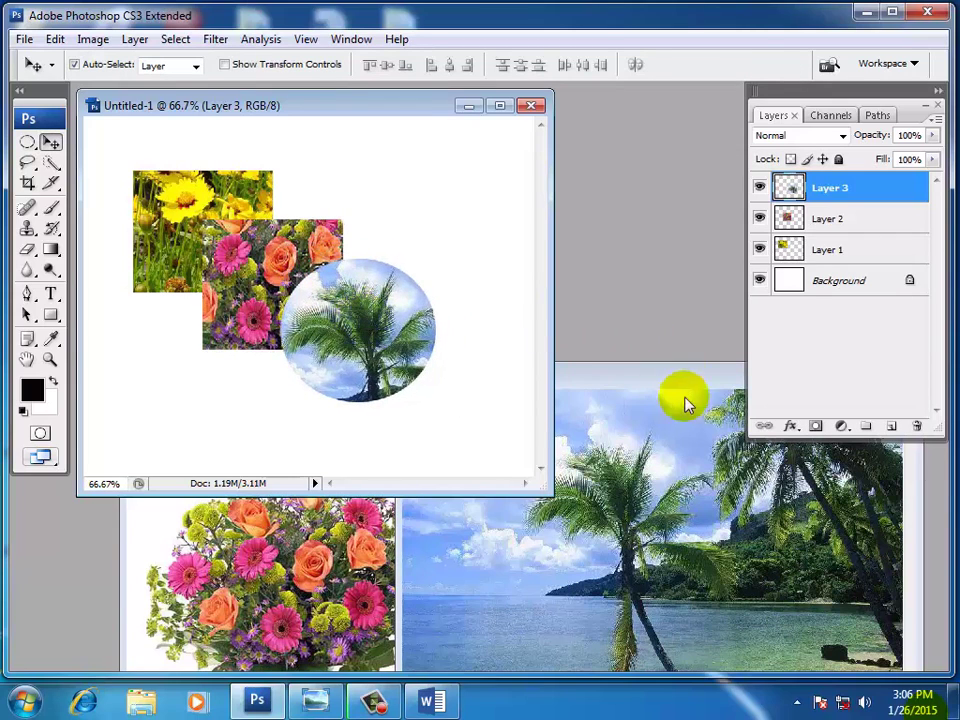
{"action": "left_click", "coordinate": [647, 385]}
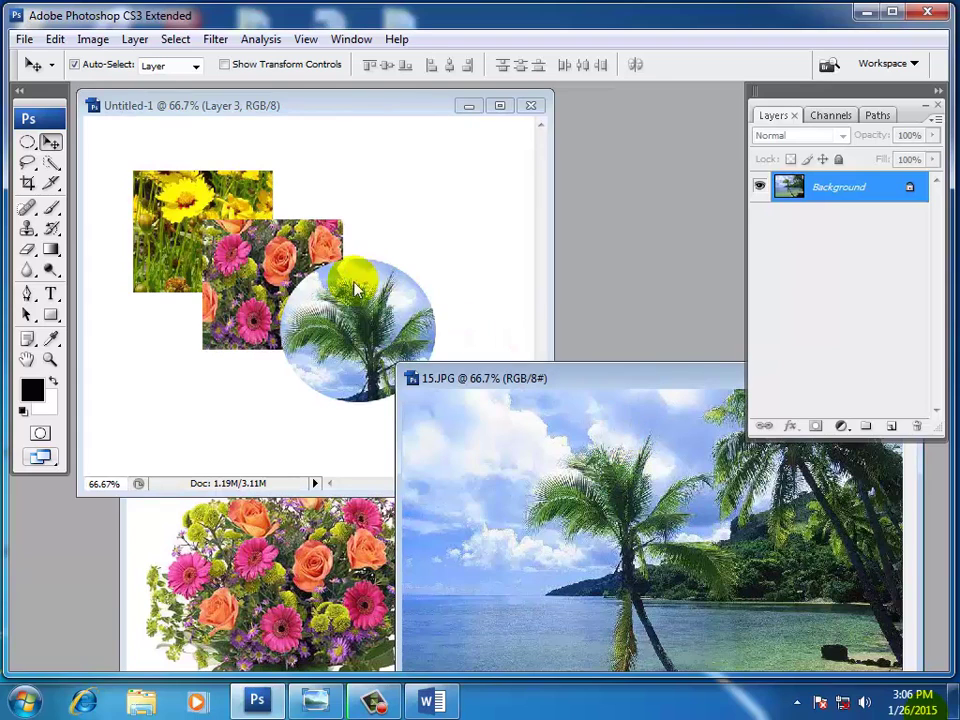
{"action": "left_click", "coordinate": [340, 303]}
{"action": "mouse_move", "coordinate": [353, 287]}
{"action": "left_mouse_down"}
{"action": "mouse_move", "coordinate": [337, 306]}
{"action": "mouse_move", "coordinate": [338, 298]}
{"action": "left_mouse_up"}
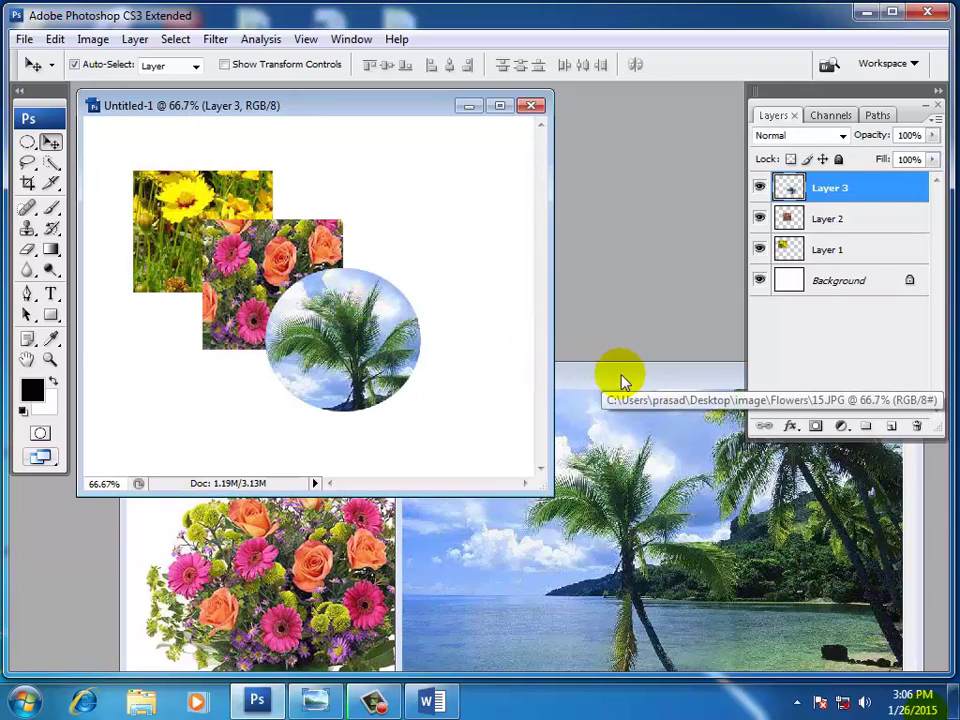
Delete the Layer 2 bouquet layer, restoring the accidentally deleted palm-circle Layer 3
{"action": "left_click", "coordinate": [298, 230]}
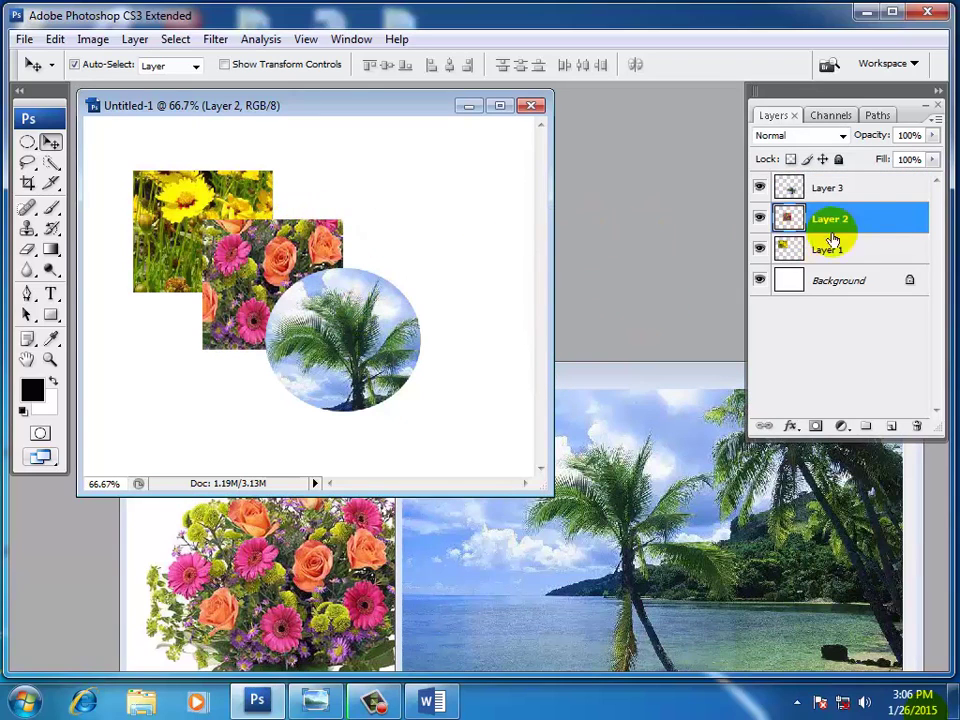
{"action": "left_click_drag", "start_coordinate": [862, 218], "coordinate": [915, 425]}
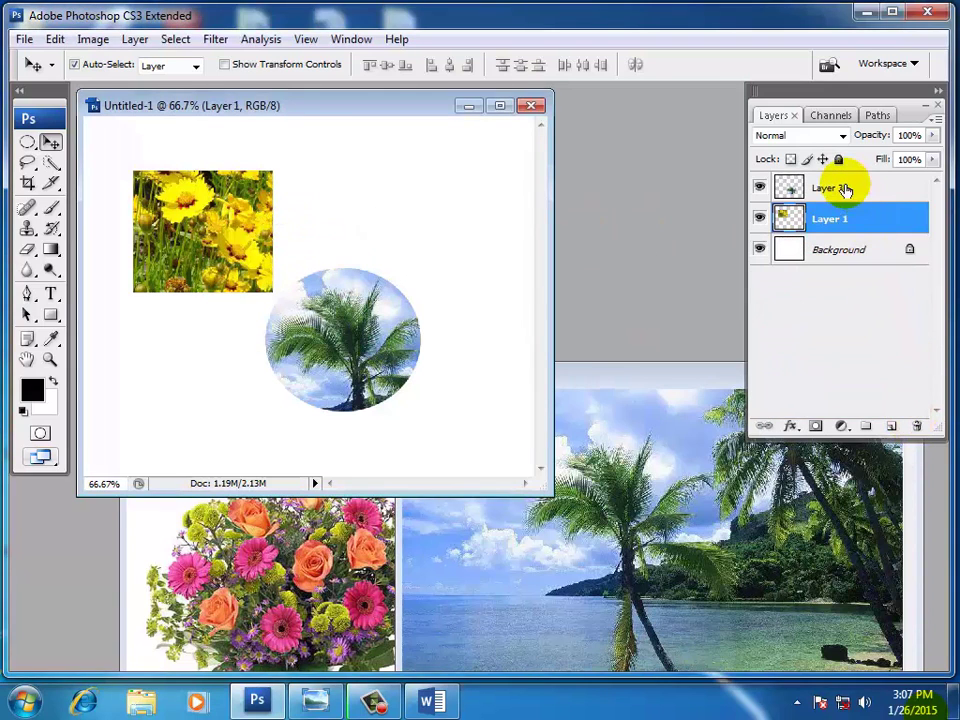
{"action": "left_click_drag", "start_coordinate": [842, 189], "coordinate": [916, 424]}
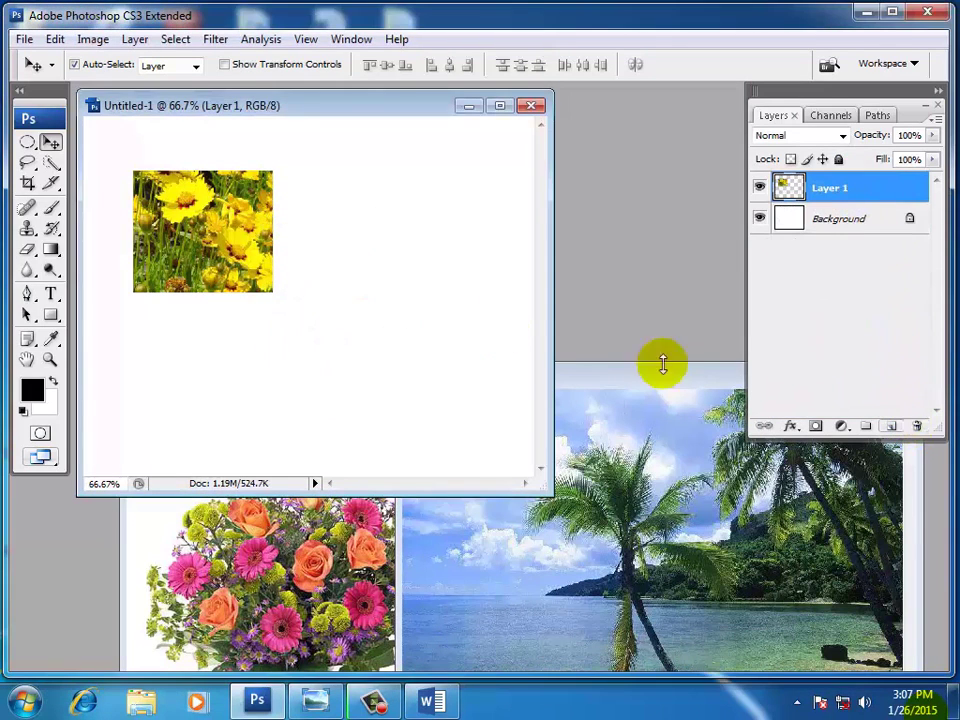
{"action": "key", "text": "ctrl+z"}
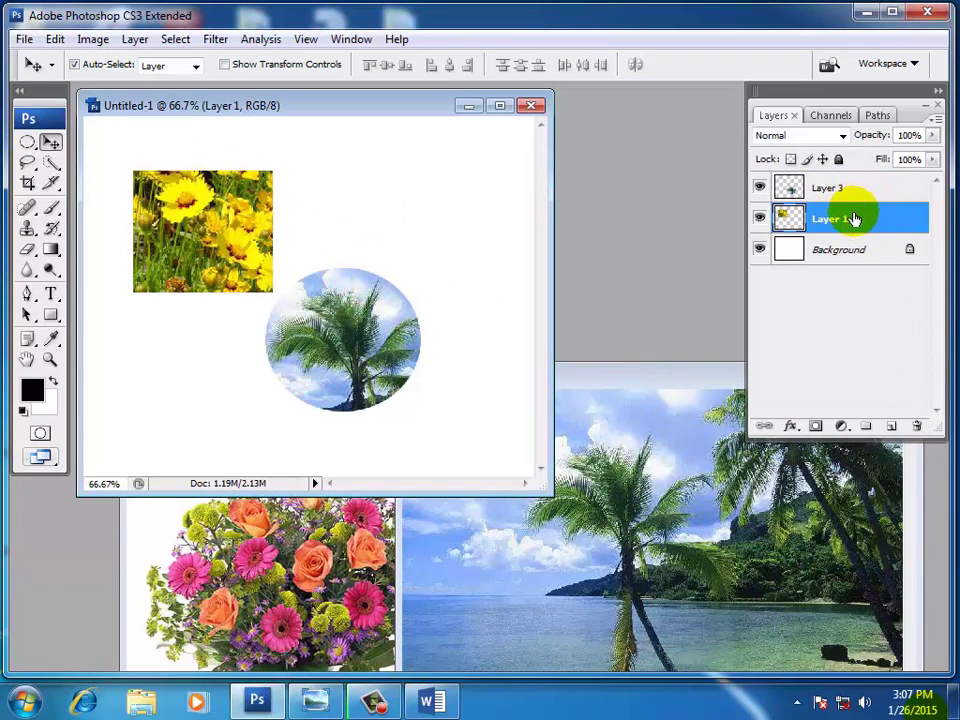
Delete the Layer 1 flower layer and move the palm circle to the upper left
{"action": "left_click_drag", "start_coordinate": [856, 219], "coordinate": [918, 428]}
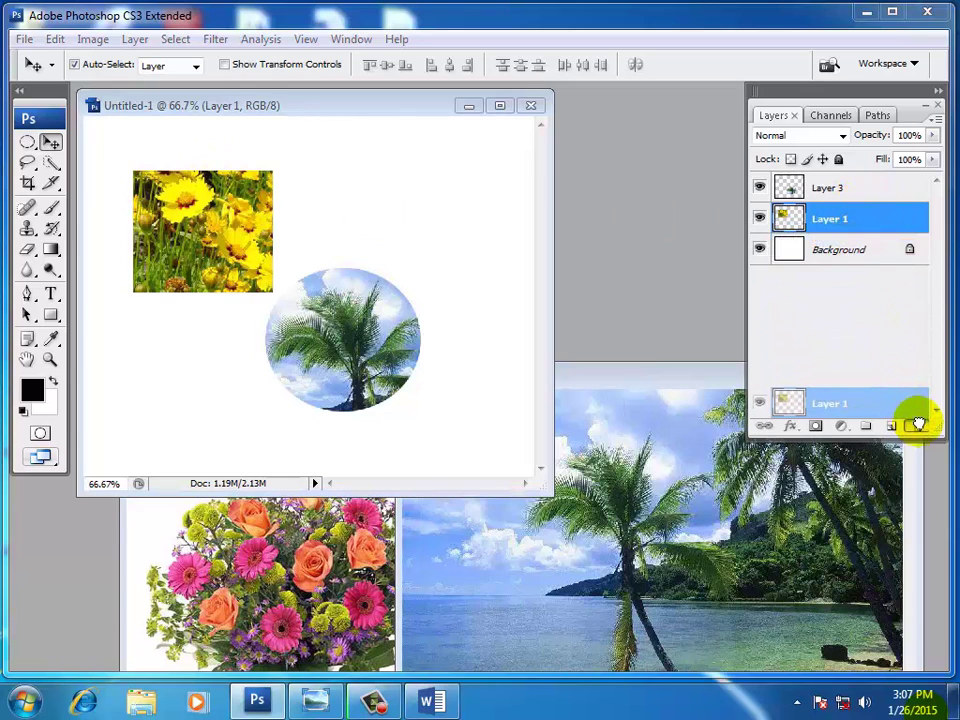
{"action": "left_click_drag", "start_coordinate": [360, 308], "coordinate": [205, 192]}
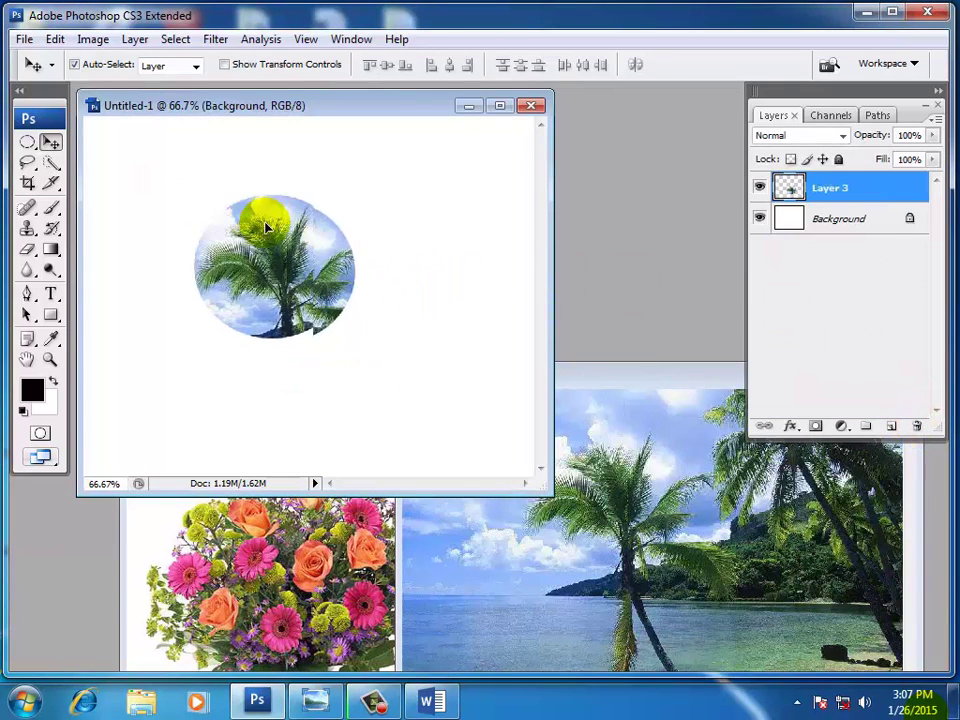
{"action": "left_click", "coordinate": [634, 384]}
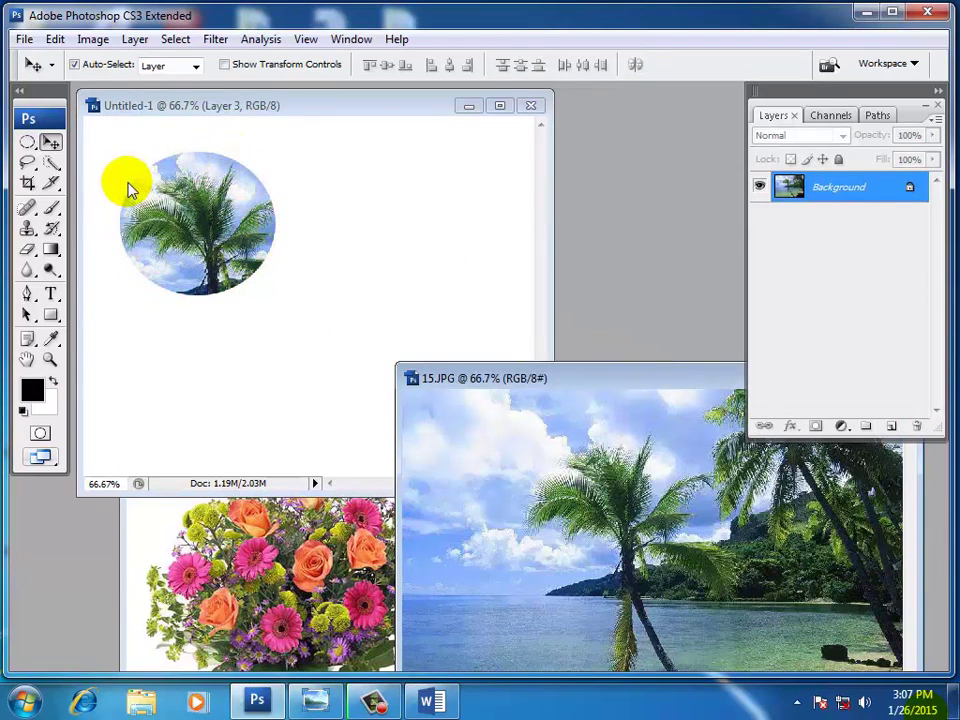
Choose the Elliptical Marquee with a 3 px feather
{"action": "left_click", "coordinate": [27, 143]}
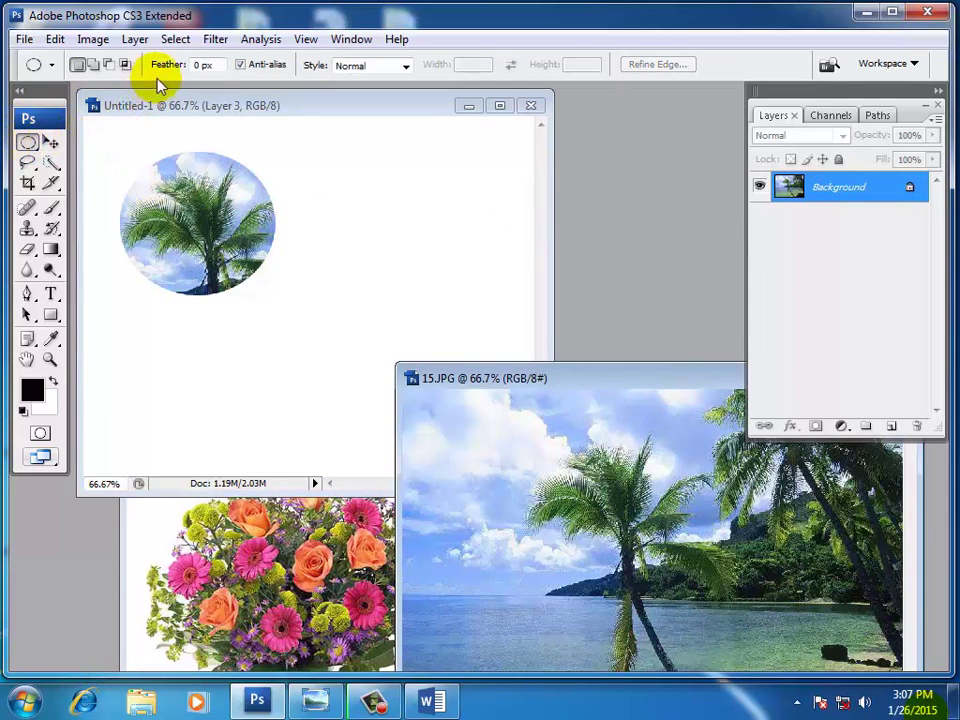
{"action": "left_click", "coordinate": [222, 65]}
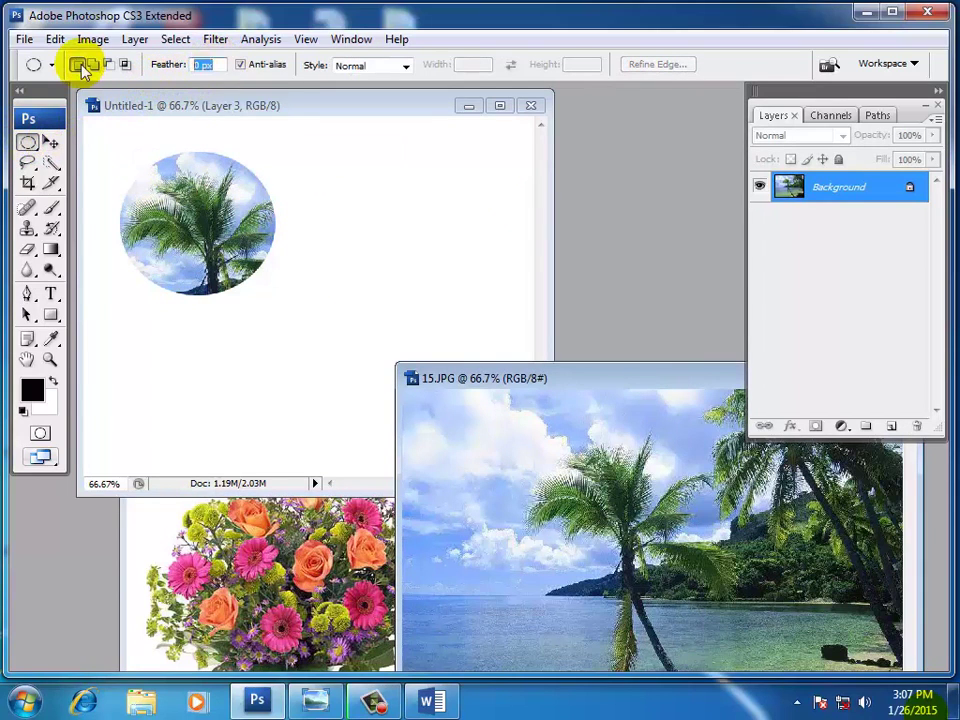
{"action": "type", "text": "3"}
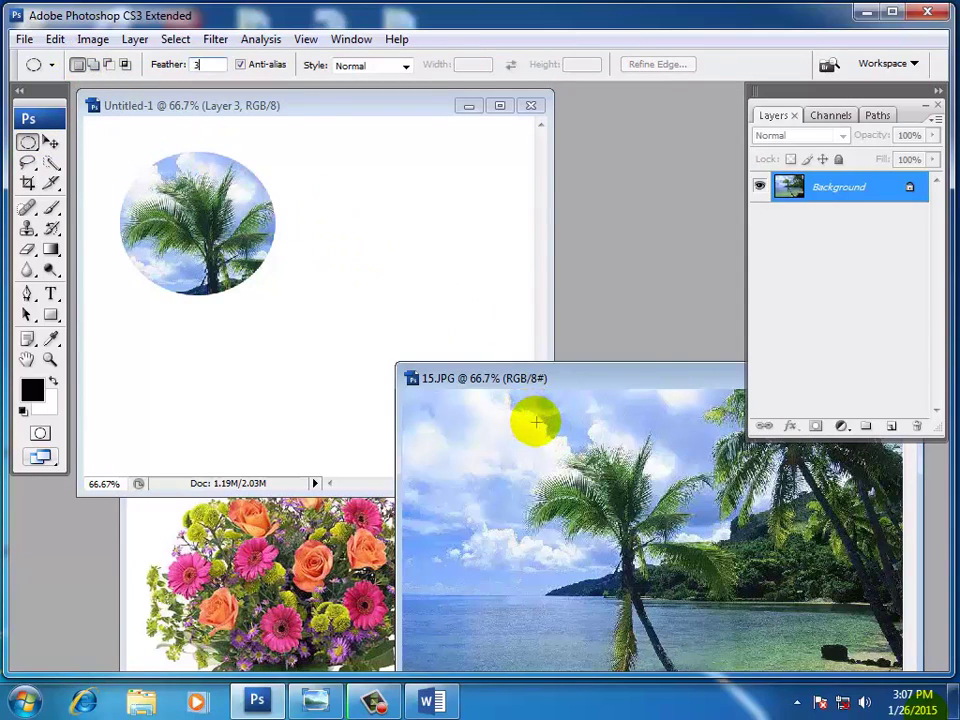
Draw a circular selection around the palm tree in 15.JPG
{"action": "left_click_drag", "start_coordinate": [537, 424], "coordinate": [738, 518]}
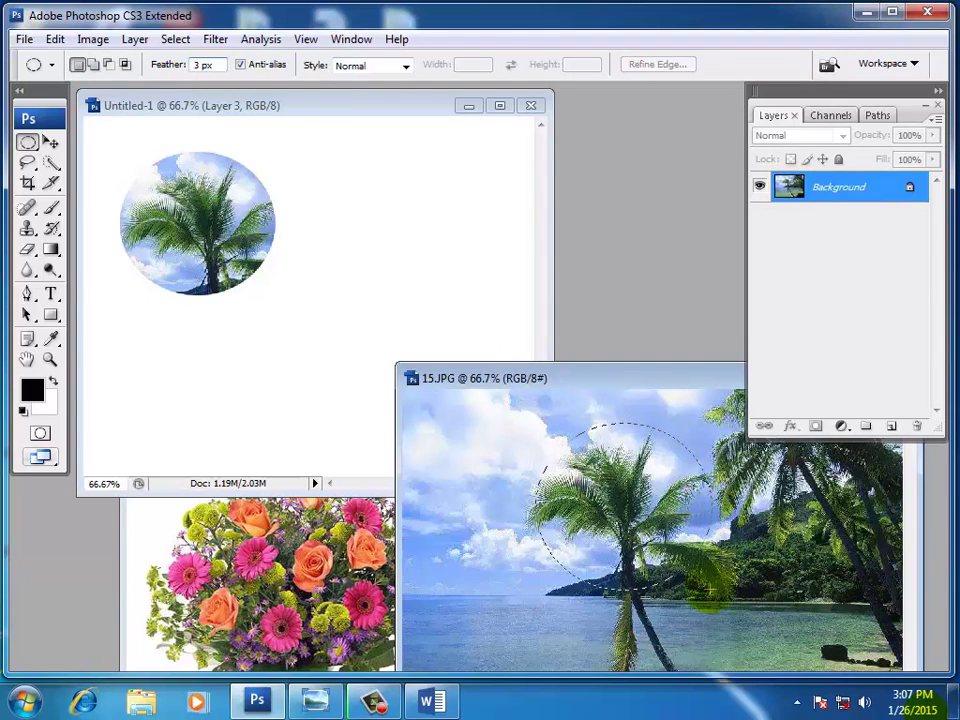
{"action": "mouse_move", "coordinate": [648, 520]}
{"action": "left_mouse_down"}
{"action": "mouse_move", "coordinate": [630, 520]}
{"action": "mouse_move", "coordinate": [642, 524]}
{"action": "left_mouse_up"}
{"action": "left_click", "coordinate": [645, 525]}
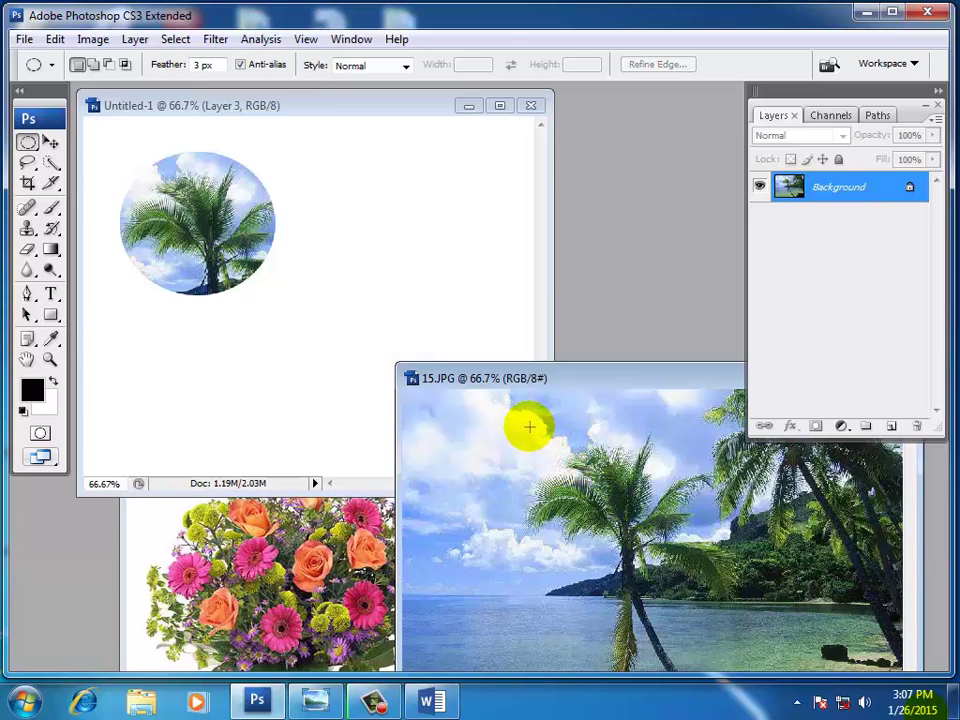
{"action": "left_click_drag", "start_coordinate": [535, 432], "coordinate": [535, 432]}
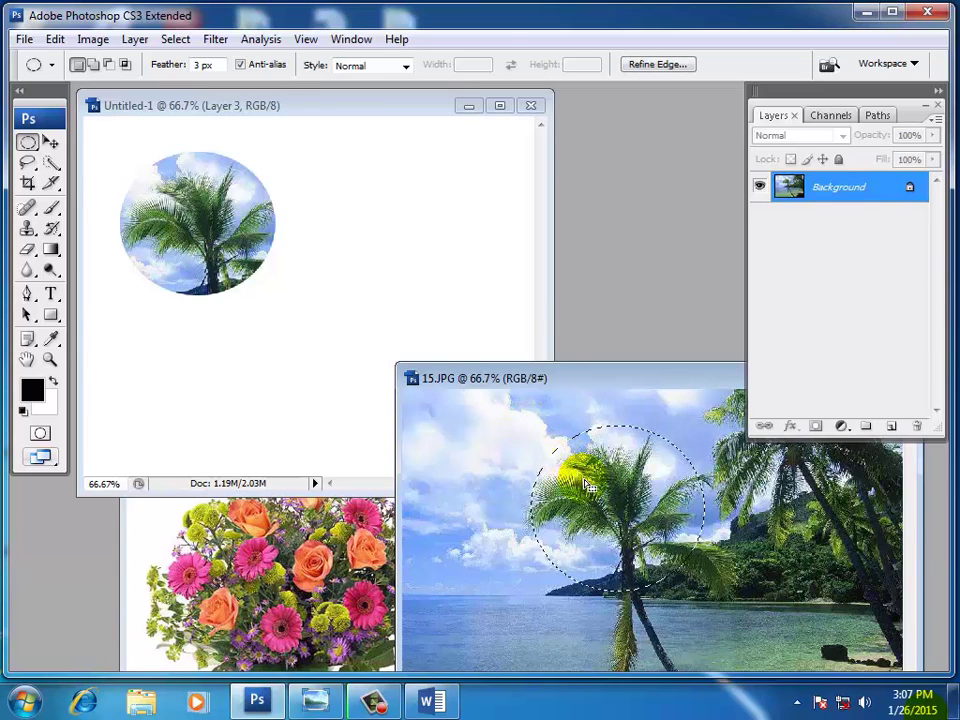
Copy the feathered palm circle into Untitled-1, scale it to about 85%, and place it beside the first
{"action": "left_click", "coordinate": [51, 143]}
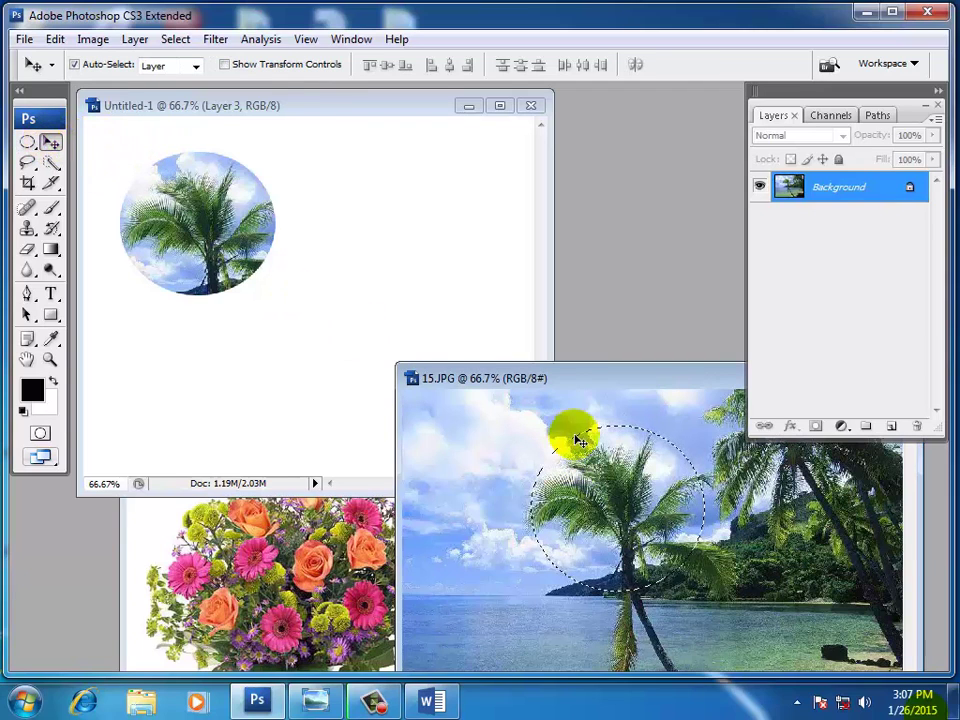
{"action": "mouse_move", "coordinate": [612, 494]}
{"action": "left_mouse_down"}
{"action": "mouse_move", "coordinate": [335, 285]}
{"action": "mouse_move", "coordinate": [326, 250]}
{"action": "mouse_move", "coordinate": [415, 225]}
{"action": "left_mouse_up"}
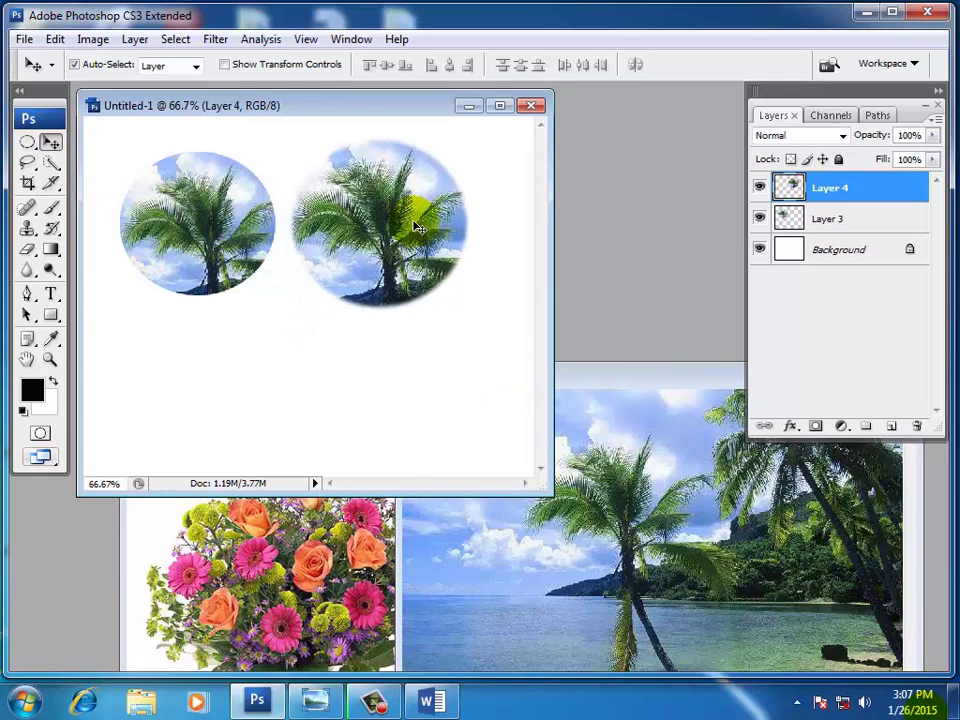
{"action": "key", "text": "ctrl+t"}
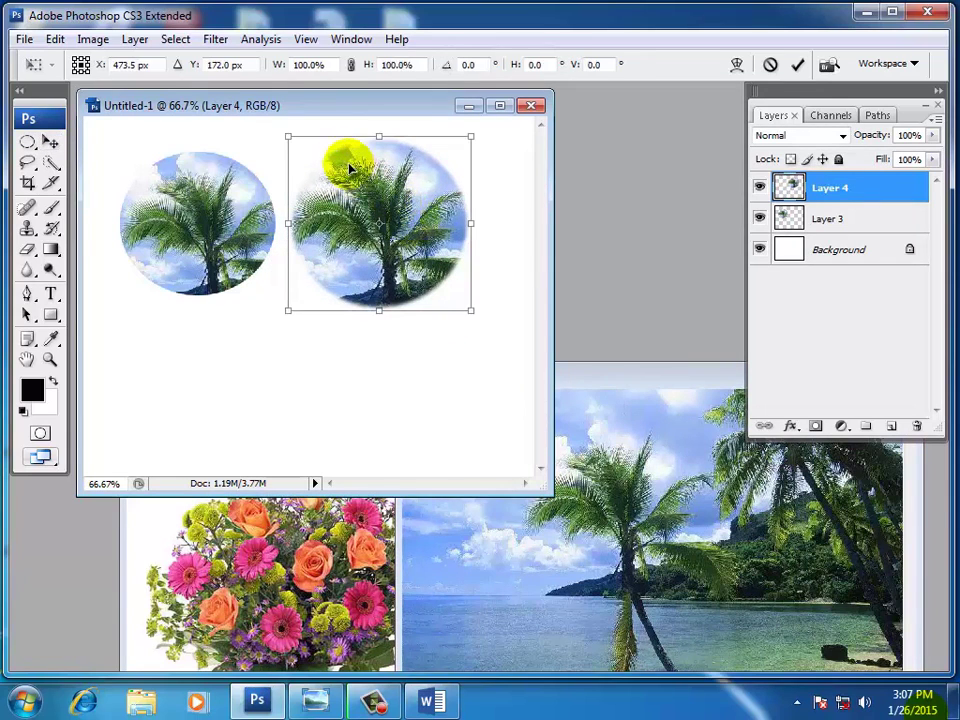
{"action": "left_click_drag", "start_coordinate": [289, 139], "coordinate": [316, 165]}
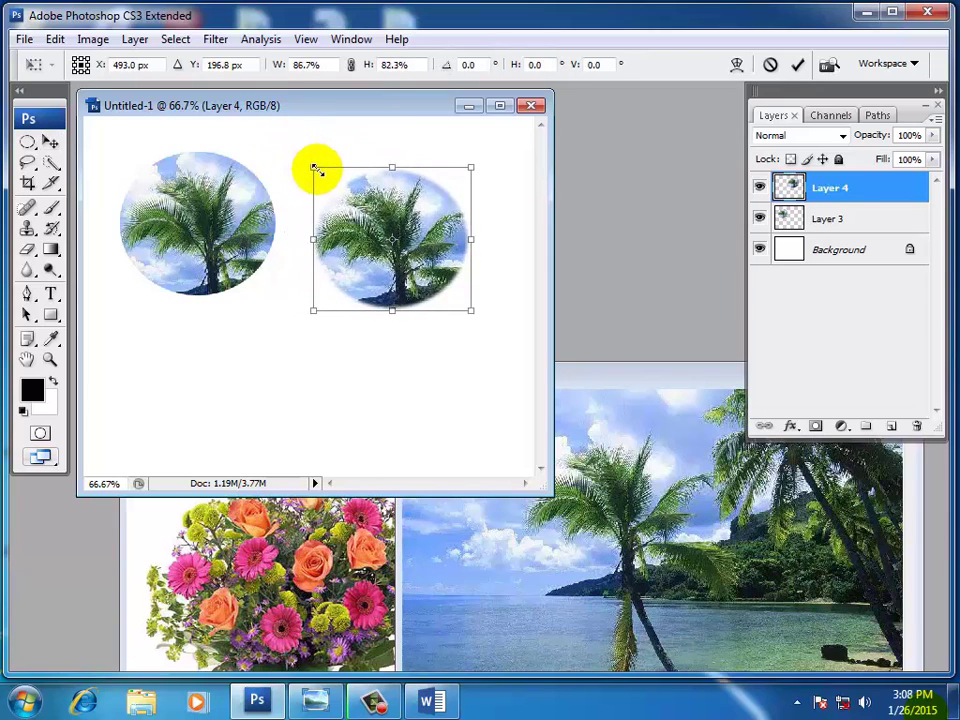
{"action": "key", "text": "Return"}
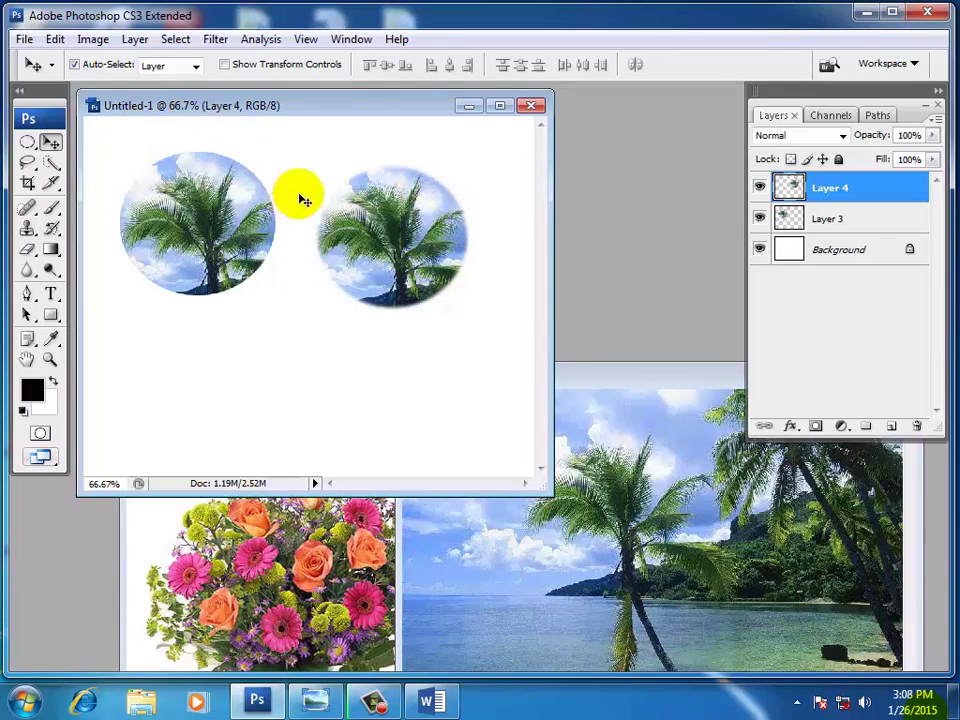
{"action": "left_click_drag", "start_coordinate": [371, 213], "coordinate": [365, 197]}
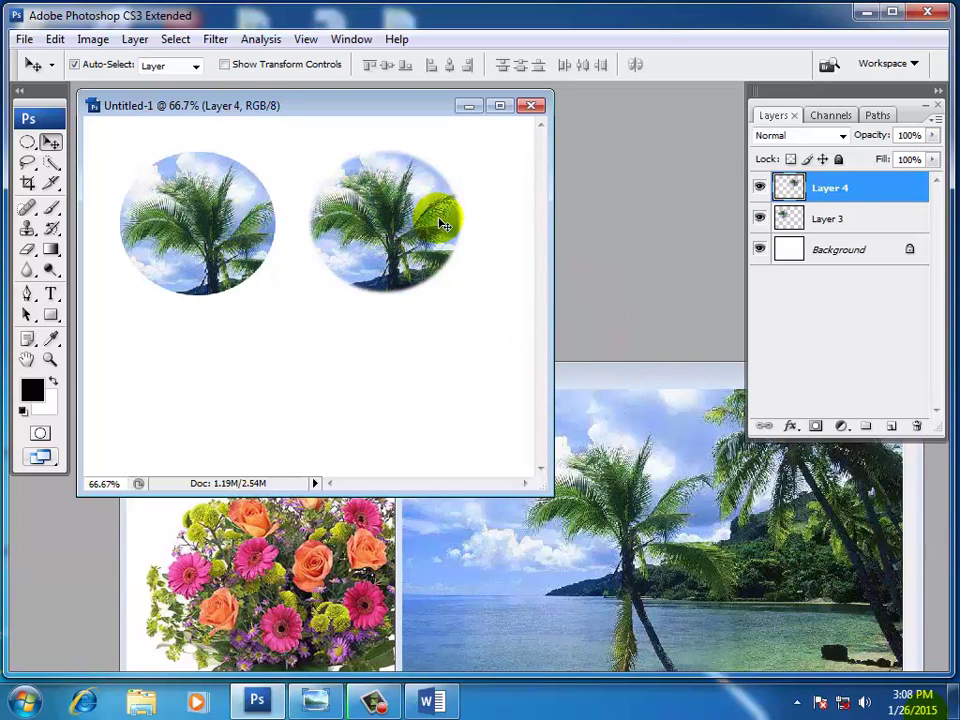
{"action": "left_click", "coordinate": [611, 372]}
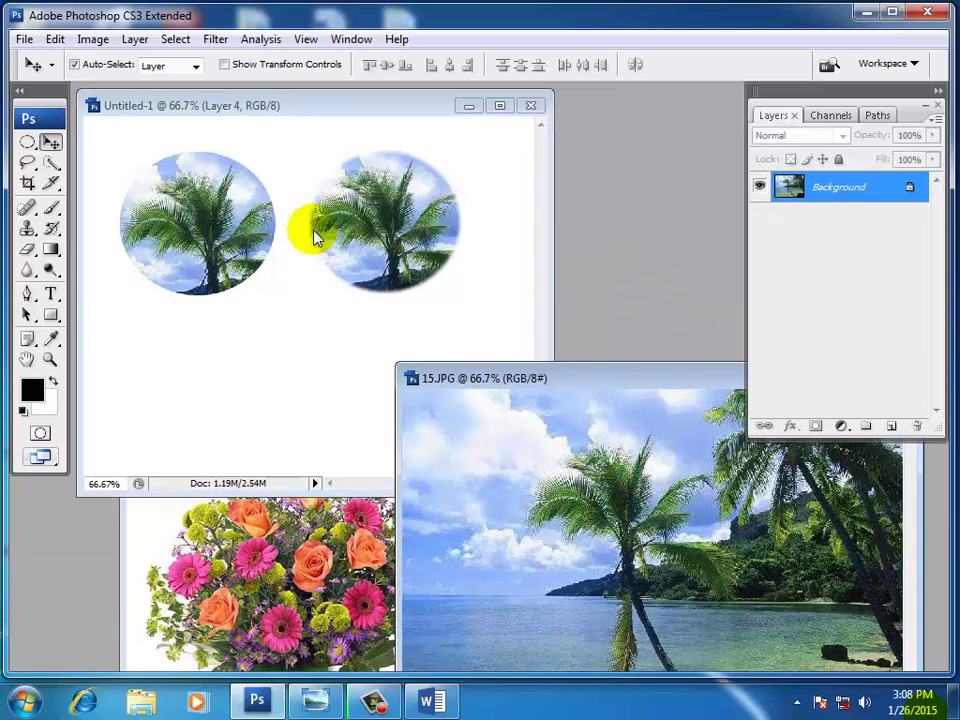
Set the feather to 10 px and draw an oval selection around the central palm
{"action": "left_click", "coordinate": [27, 147]}
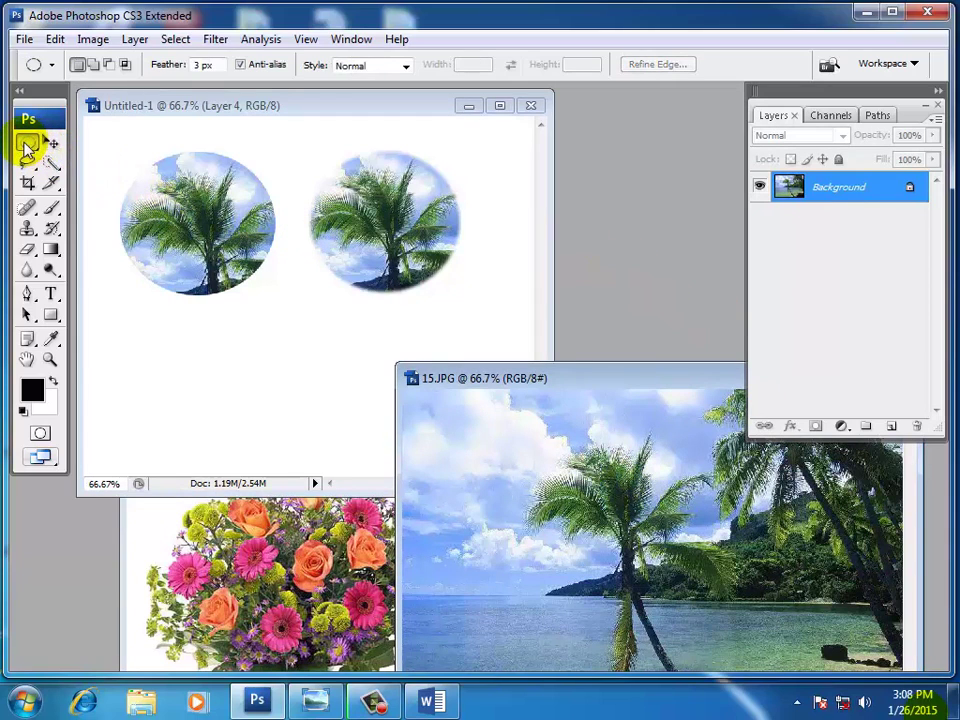
{"action": "double_click", "coordinate": [205, 64]}
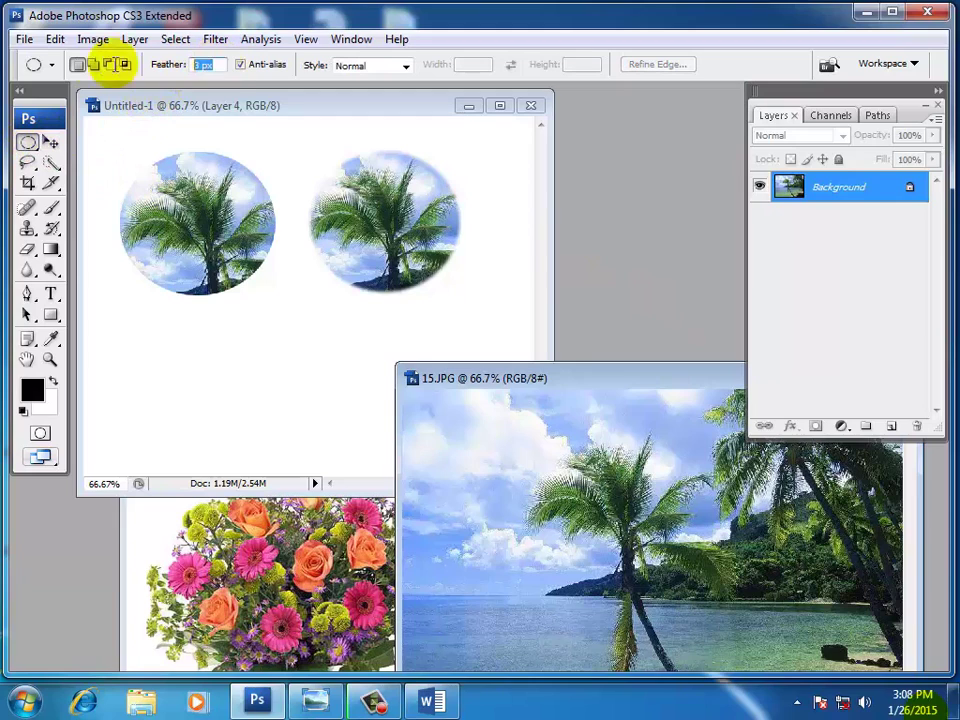
{"action": "type", "text": "10"}
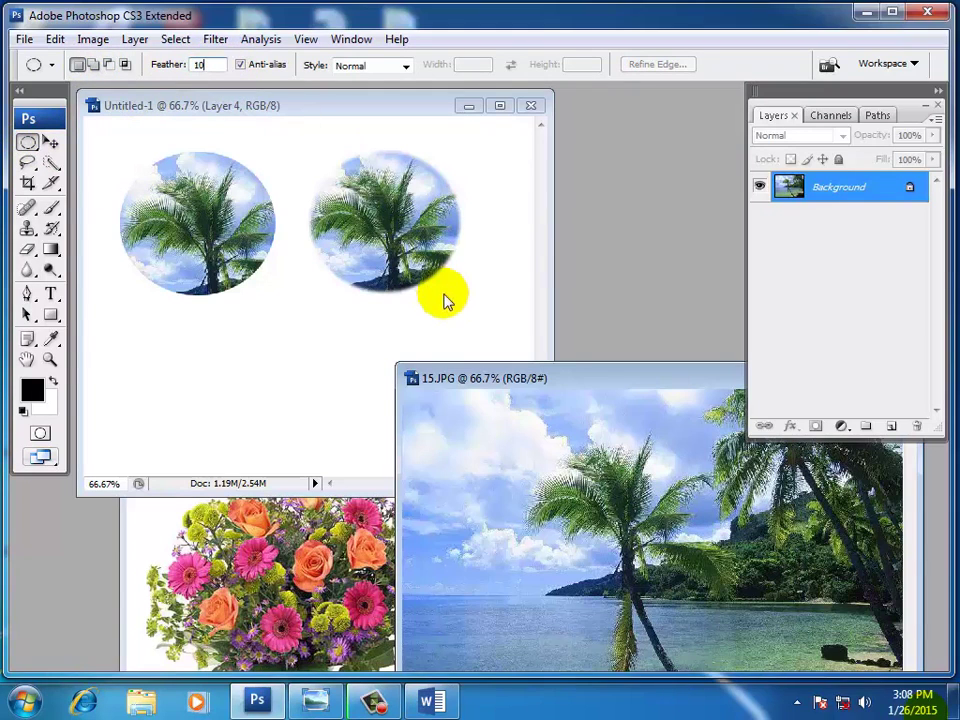
{"action": "left_click_drag", "start_coordinate": [516, 421], "coordinate": [670, 515]}
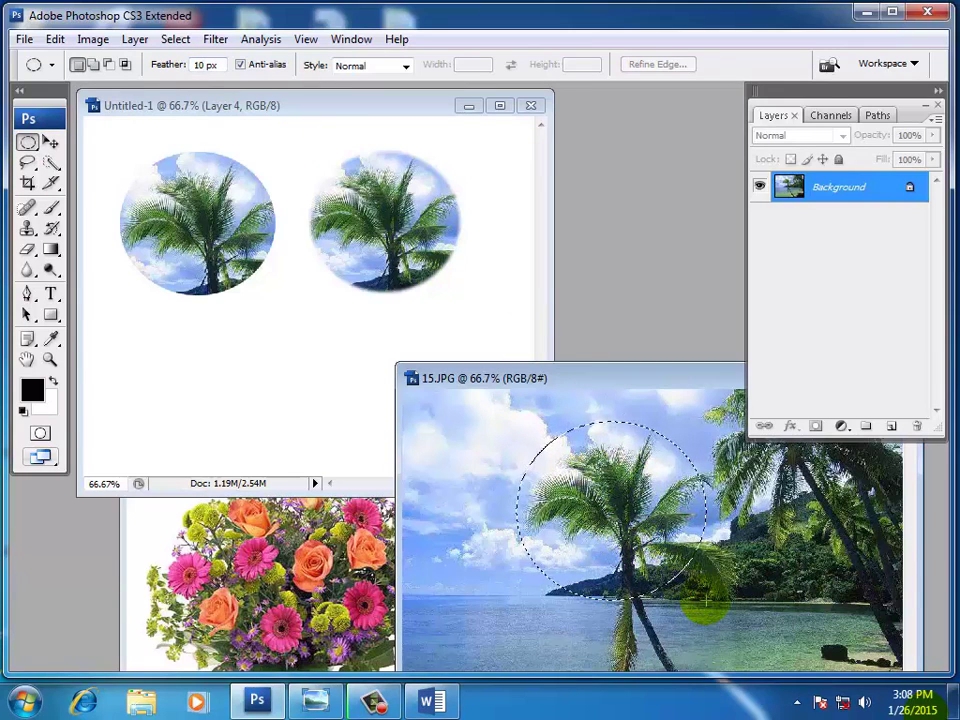
{"action": "left_click_drag", "start_coordinate": [704, 603], "coordinate": [707, 605]}
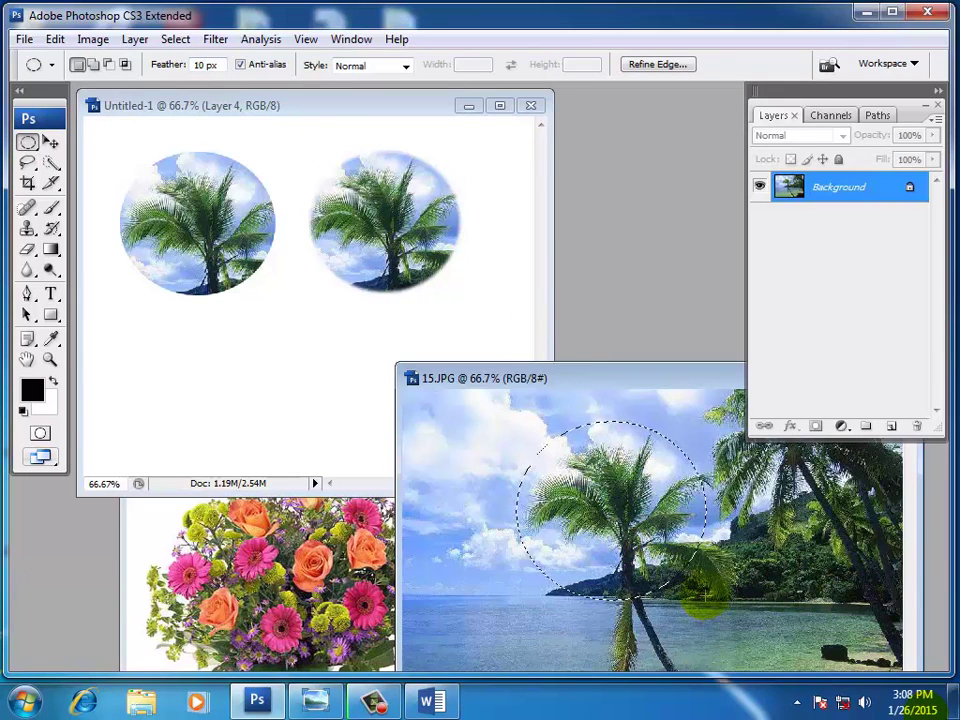
{"action": "left_click", "coordinate": [49, 142]}
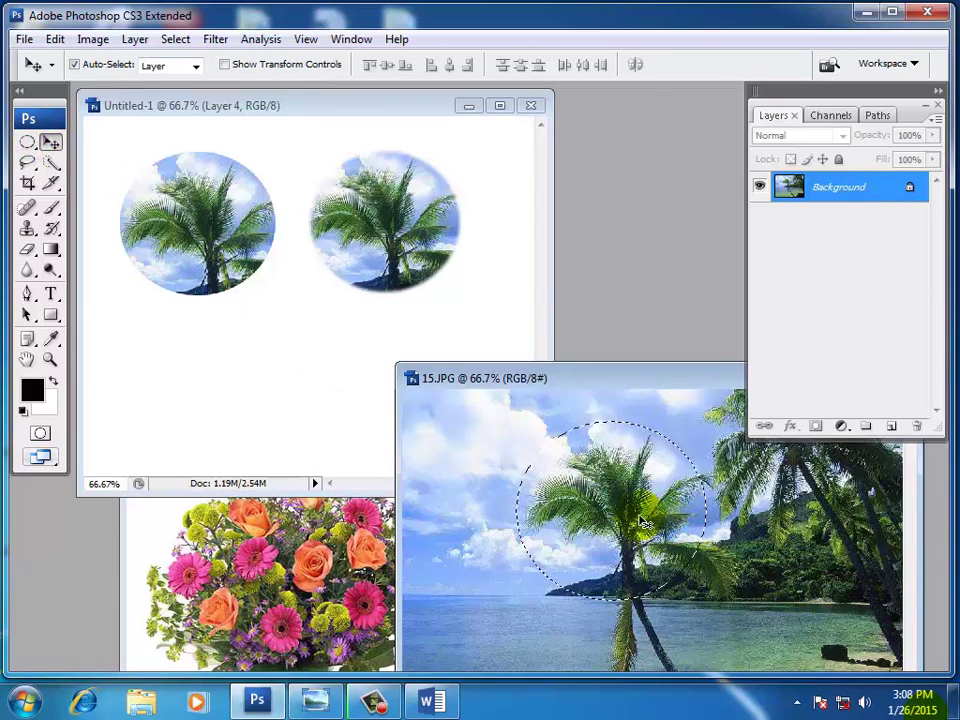
Copy the palm circle into Untitled-1 as Layer 5, shrink it, and place it below the others
{"action": "mouse_move", "coordinate": [676, 527]}
{"action": "left_mouse_down"}
{"action": "mouse_move", "coordinate": [320, 338]}
{"action": "mouse_move", "coordinate": [327, 350]}
{"action": "left_mouse_up"}
{"action": "key", "text": "ctrl+t"}
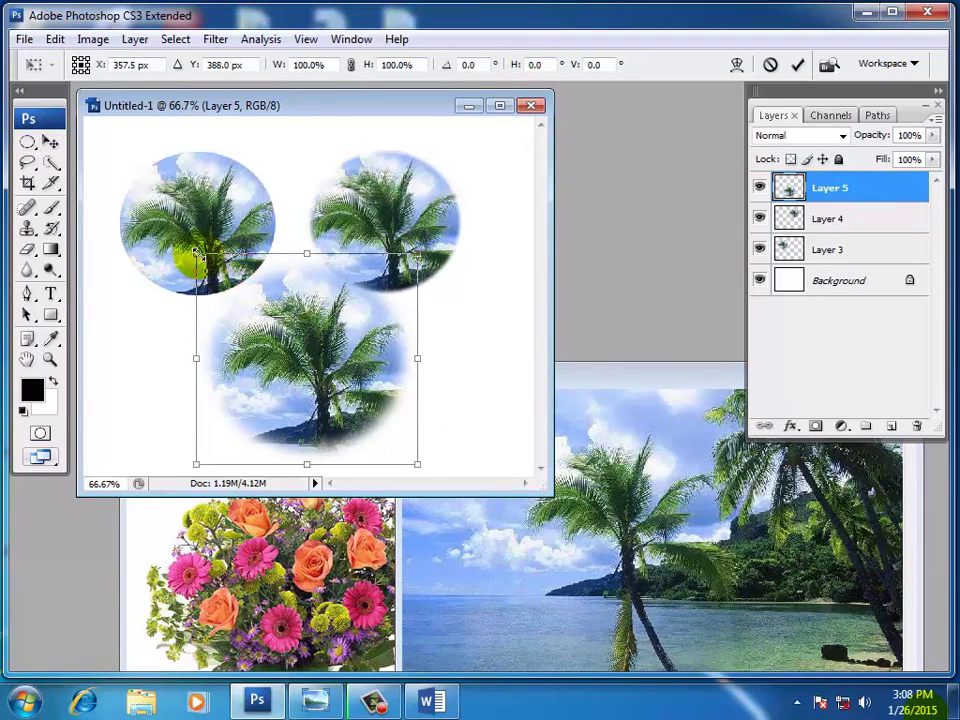
{"action": "mouse_move", "coordinate": [196, 254]}
{"action": "left_mouse_down"}
{"action": "mouse_move", "coordinate": [249, 332]}
{"action": "mouse_move", "coordinate": [255, 321]}
{"action": "mouse_move", "coordinate": [262, 329]}
{"action": "left_mouse_up"}
{"action": "left_click_drag", "start_coordinate": [292, 372], "coordinate": [292, 333]}
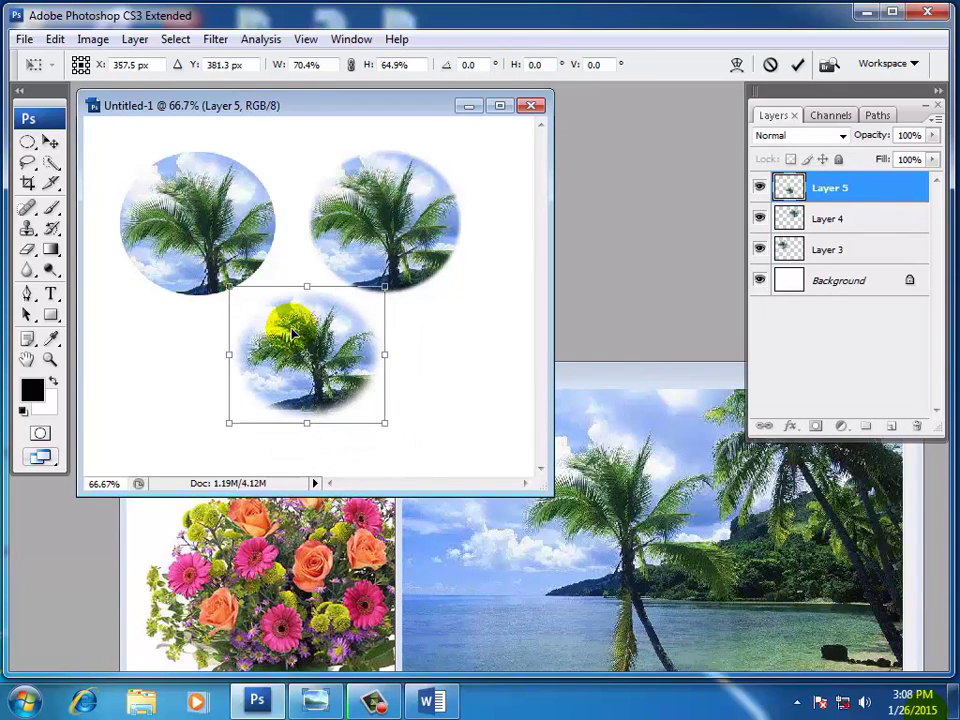
{"action": "key", "text": "Return"}
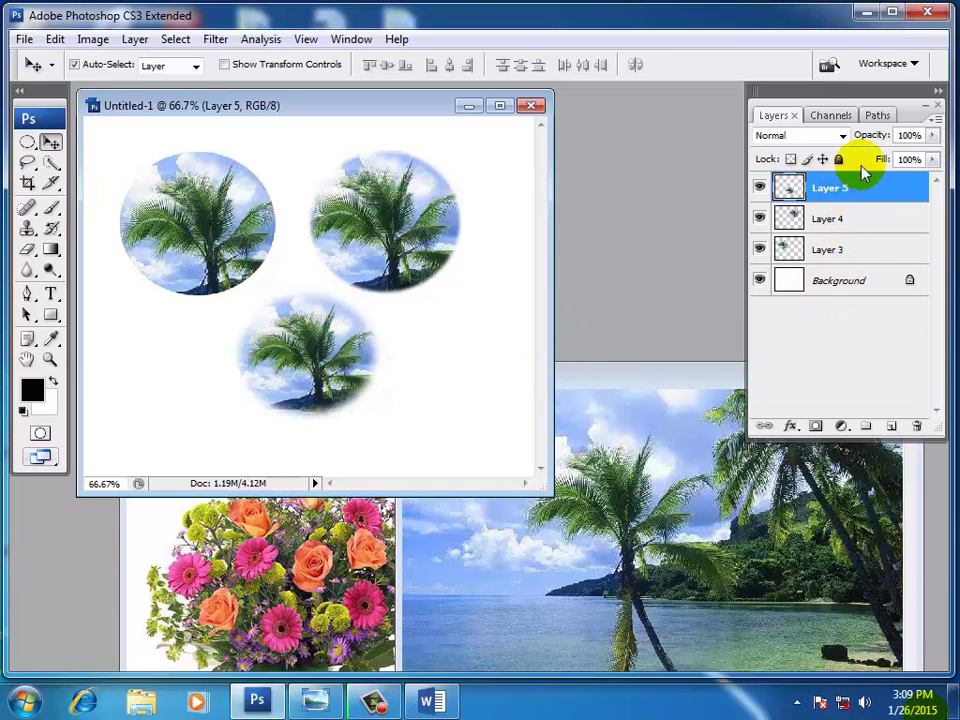
Delete Layers 5, 4 and 3, removing all three palm circles
{"action": "left_click_drag", "start_coordinate": [873, 186], "coordinate": [916, 425]}
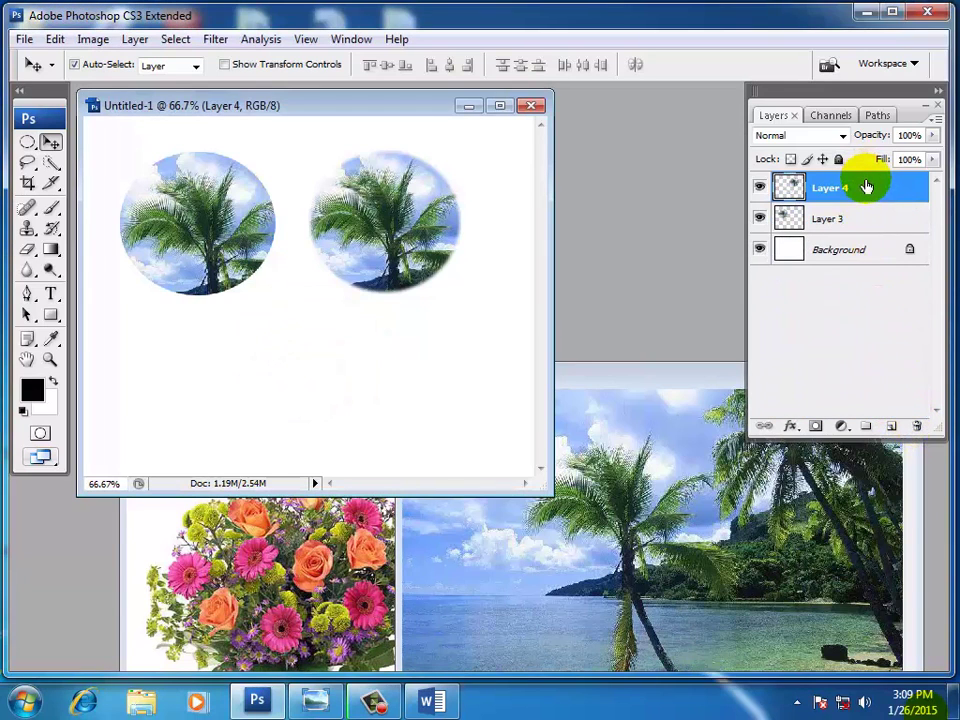
{"action": "left_click_drag", "start_coordinate": [866, 187], "coordinate": [918, 428]}
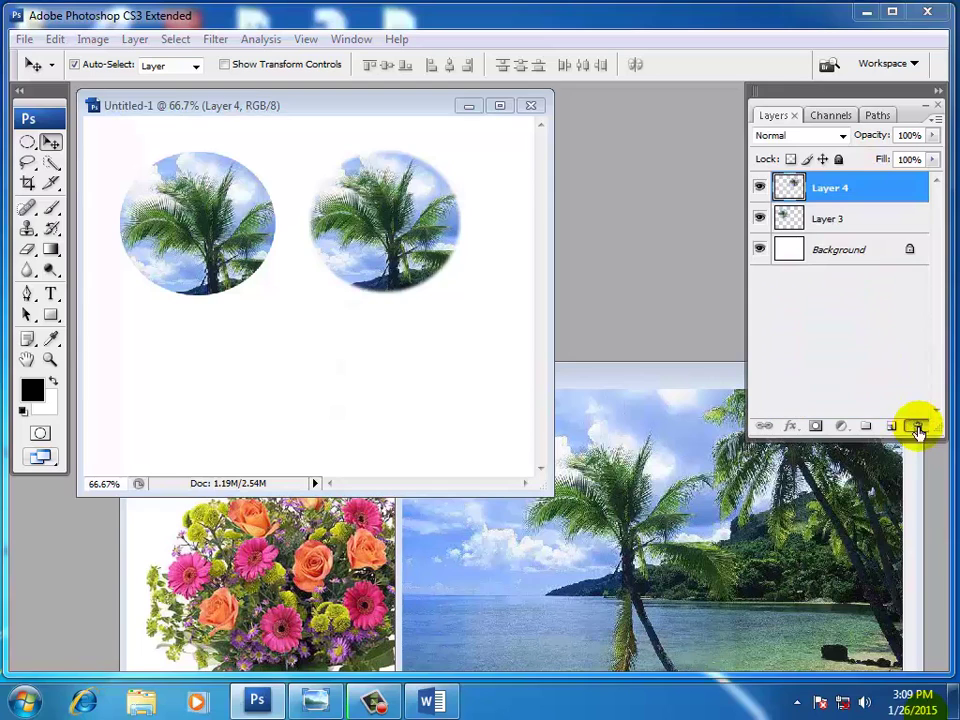
{"action": "mouse_move", "coordinate": [868, 187]}
{"action": "left_mouse_down"}
{"action": "mouse_move", "coordinate": [904, 283]}
{"action": "mouse_move", "coordinate": [926, 418]}
{"action": "mouse_move", "coordinate": [917, 425]}
{"action": "left_mouse_up"}
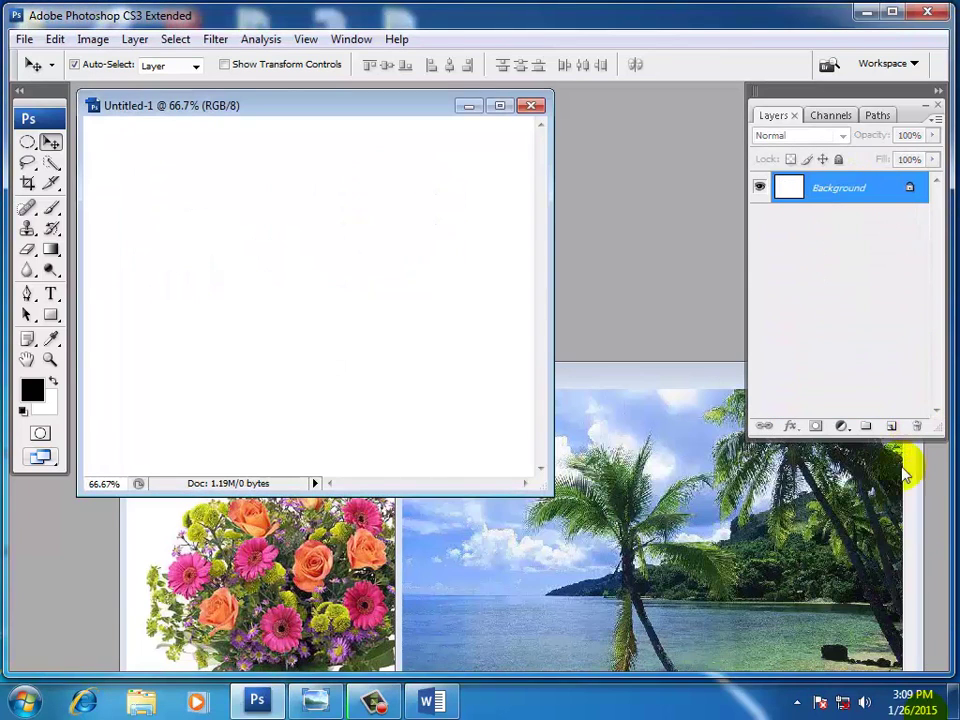
Switch to the Rectangular Marquee tool
{"action": "left_click", "coordinate": [370, 700]}
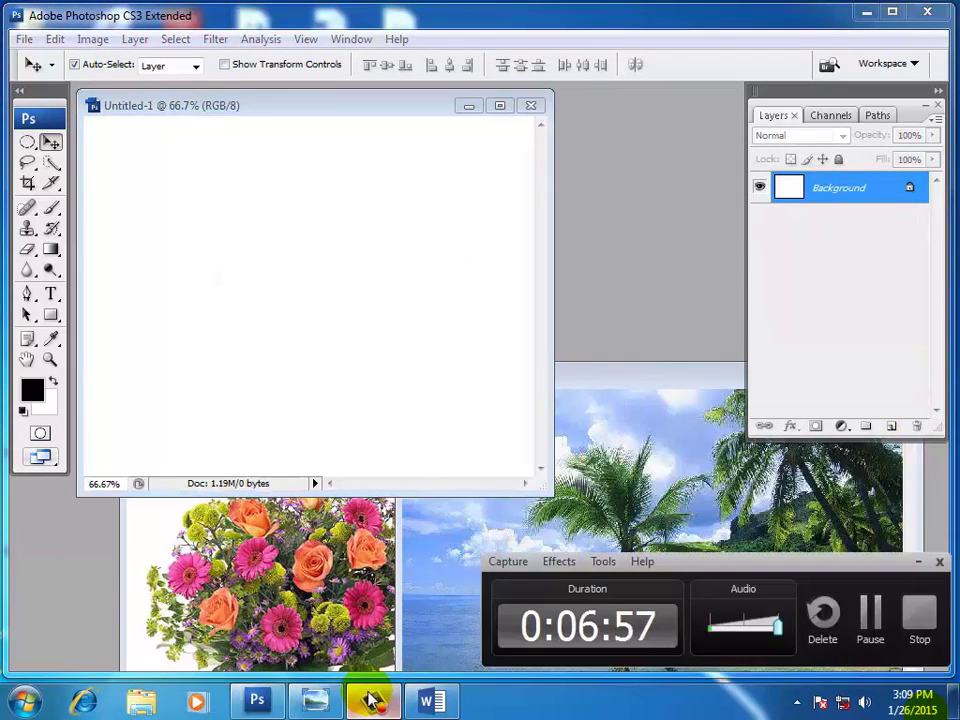
{"action": "left_click", "coordinate": [919, 564]}
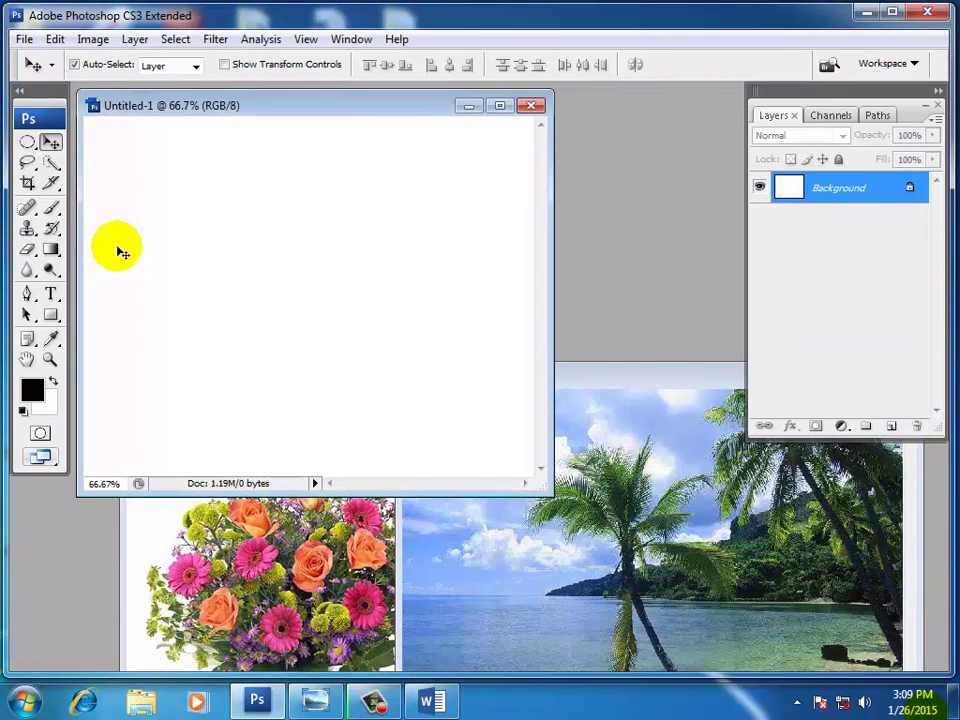
{"action": "left_click", "coordinate": [28, 143]}
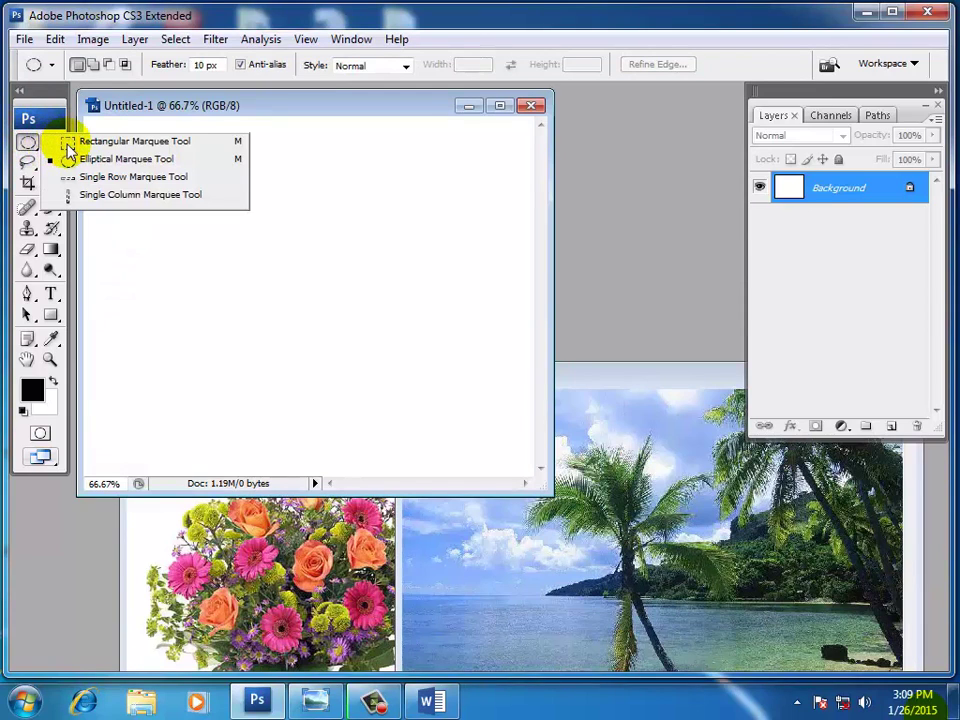
{"action": "left_click", "coordinate": [72, 148]}
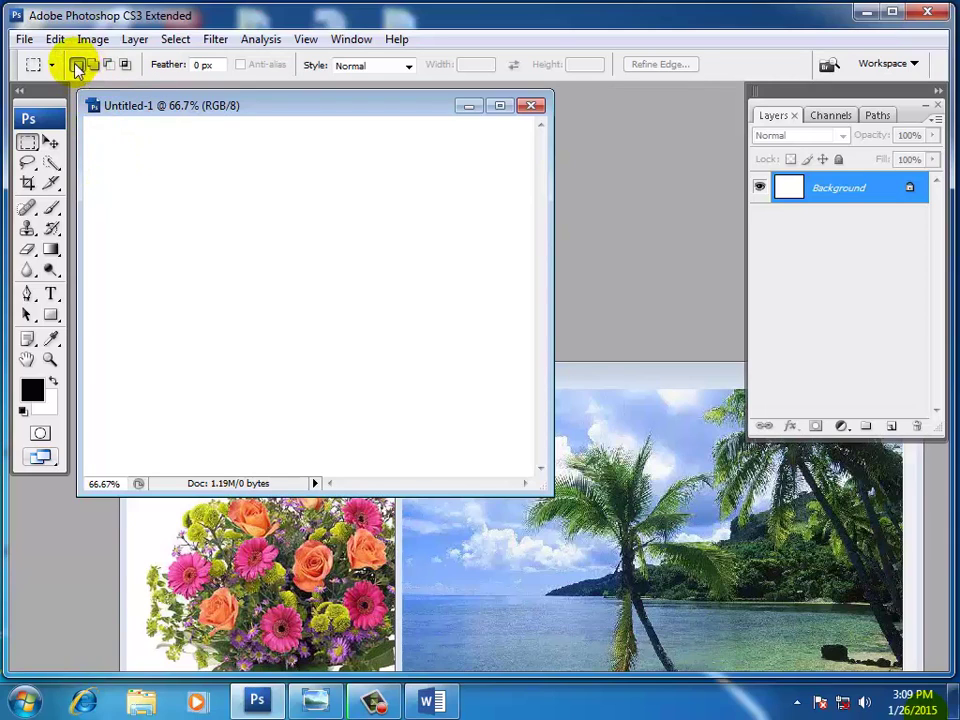
Draw four test rectangles, each replacing the previous selection, then deselect
{"action": "left_click_drag", "start_coordinate": [119, 153], "coordinate": [181, 209]}
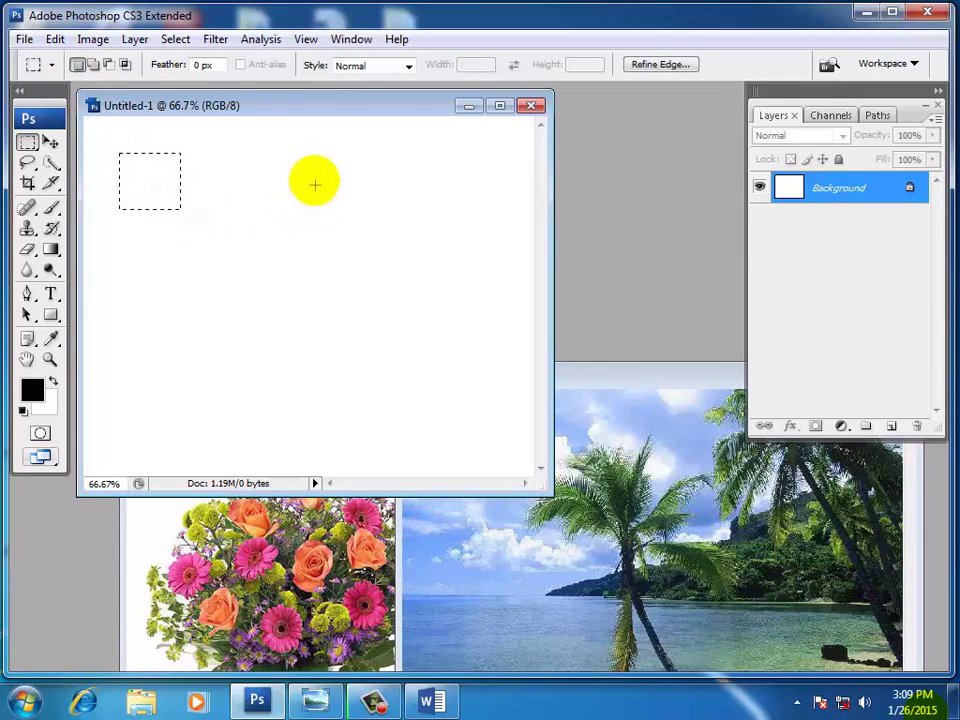
{"action": "left_click_drag", "start_coordinate": [315, 167], "coordinate": [379, 251]}
{"action": "left_click_drag", "start_coordinate": [141, 255], "coordinate": [207, 319]}
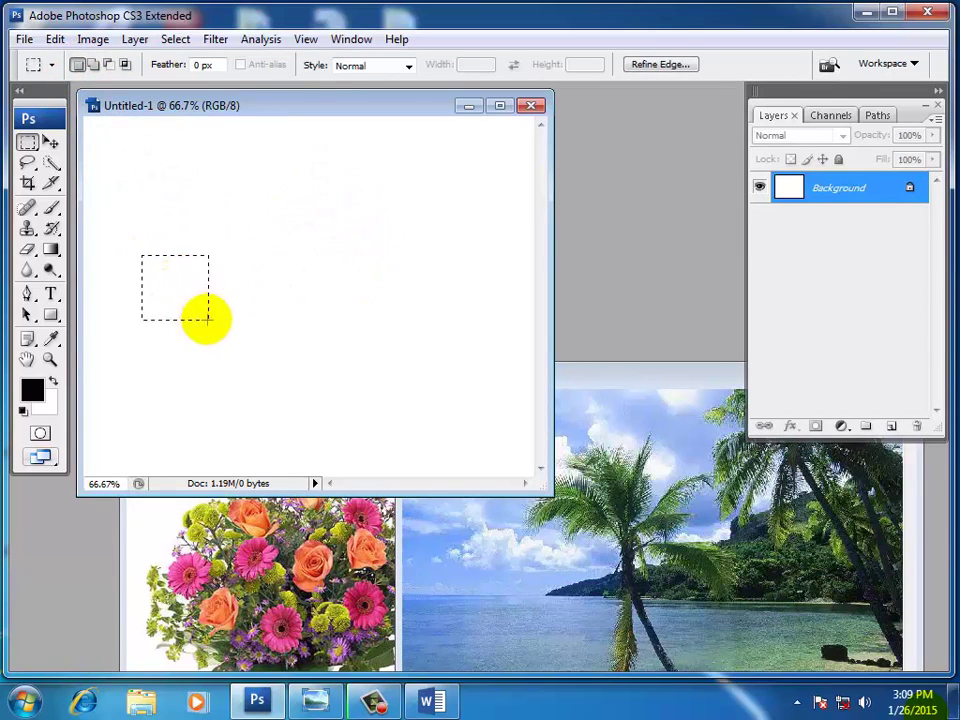
{"action": "left_click_drag", "start_coordinate": [346, 186], "coordinate": [431, 302]}
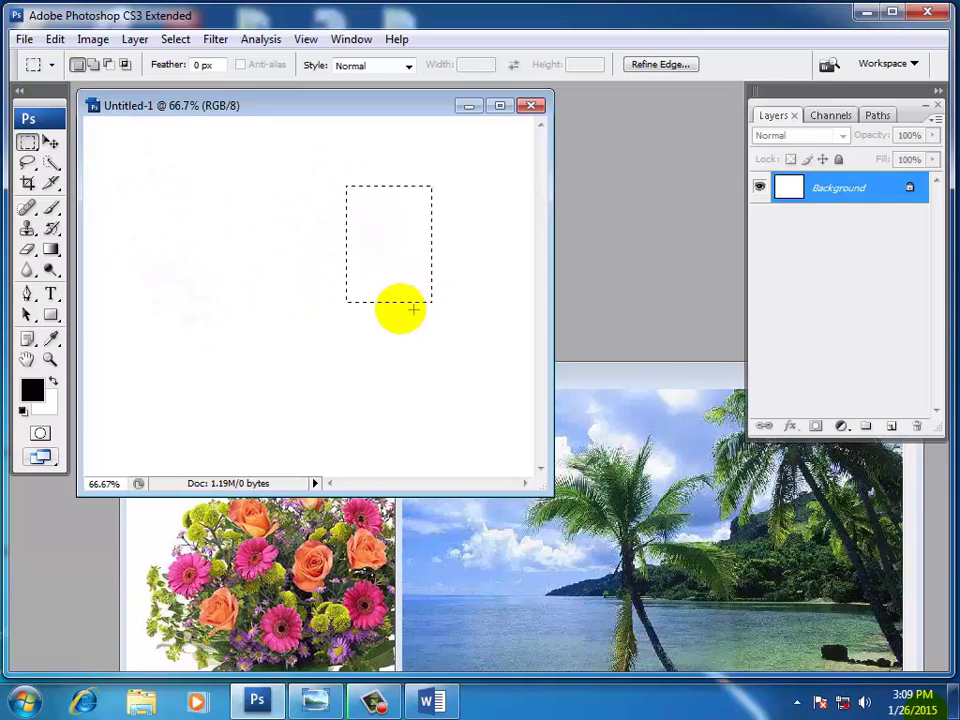
{"action": "left_click", "coordinate": [321, 294]}
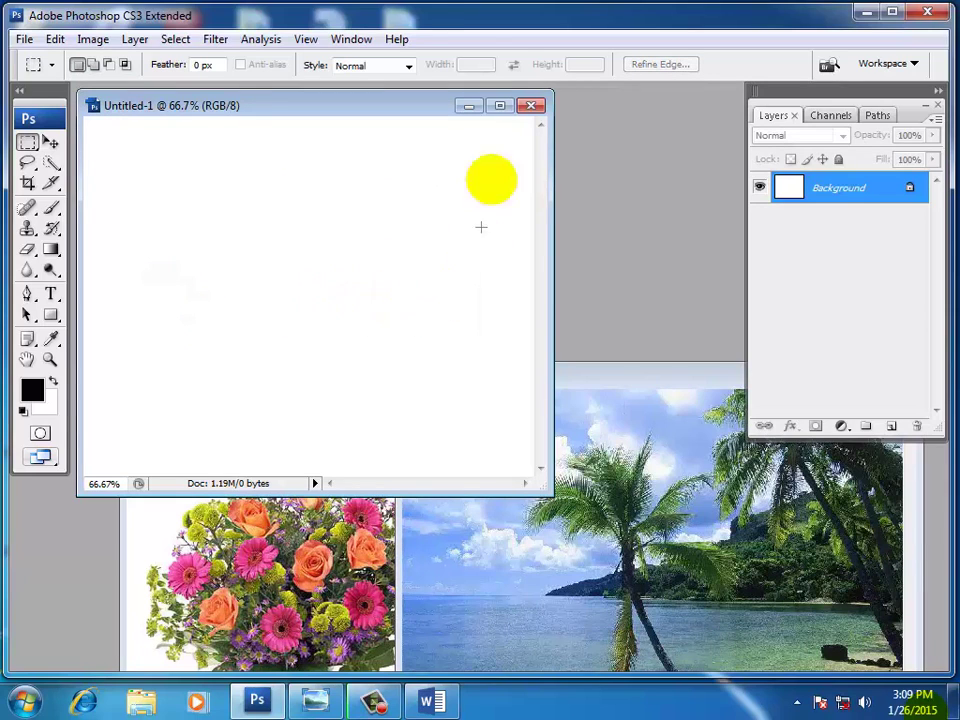
In Add to selection mode, combine three overlapping rectangles into one stepped selection
{"action": "left_click", "coordinate": [91, 66]}
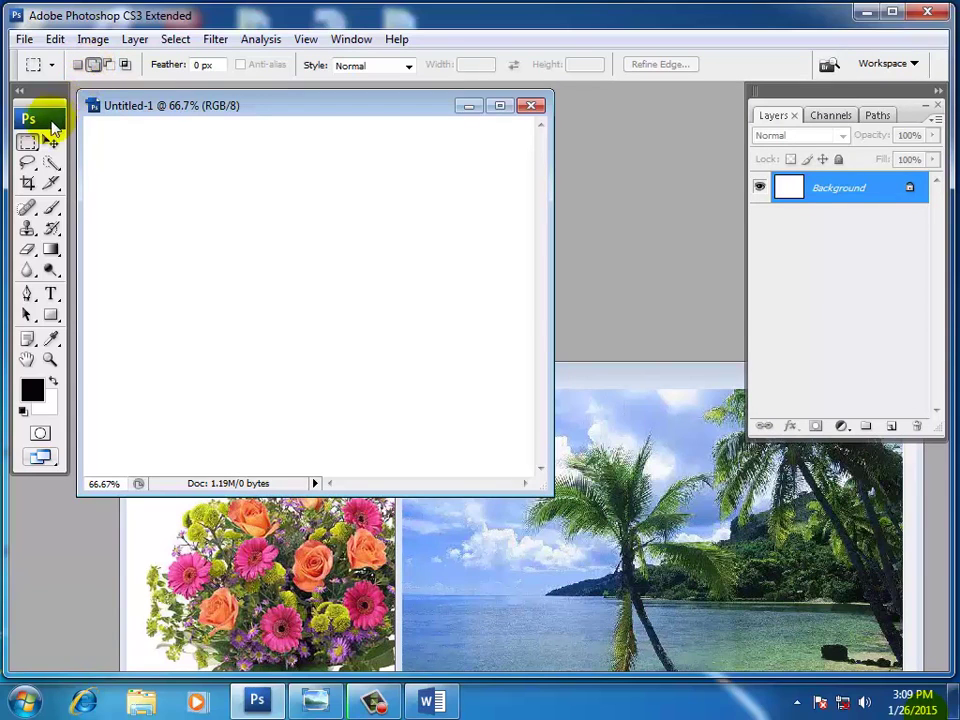
{"action": "left_click_drag", "start_coordinate": [232, 213], "coordinate": [355, 350]}
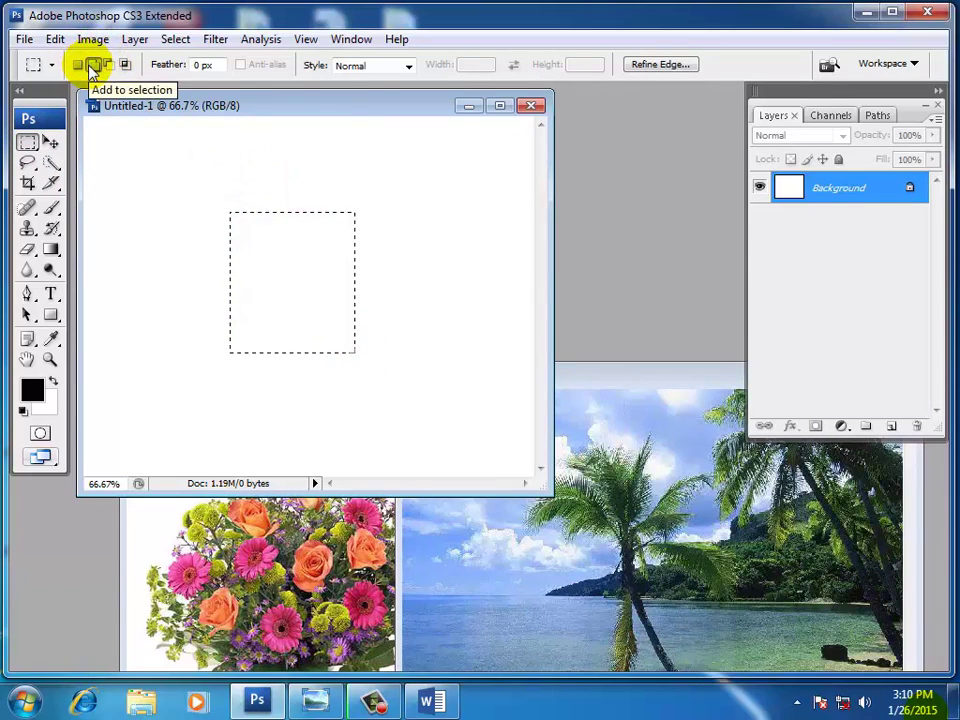
{"action": "left_click", "coordinate": [92, 66]}
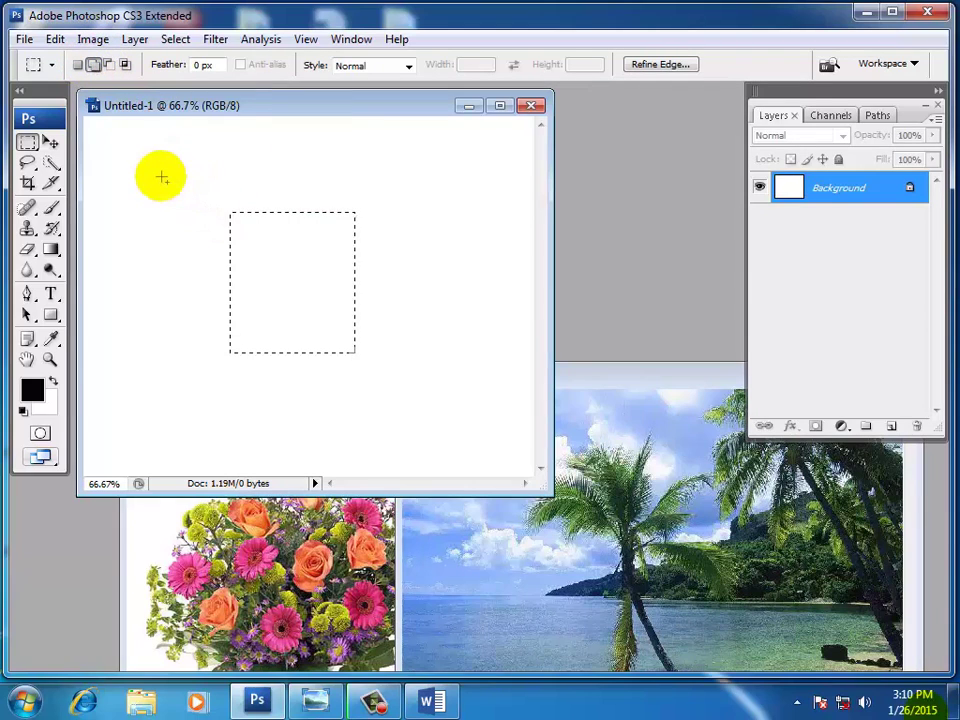
{"action": "left_click_drag", "start_coordinate": [159, 167], "coordinate": [253, 249]}
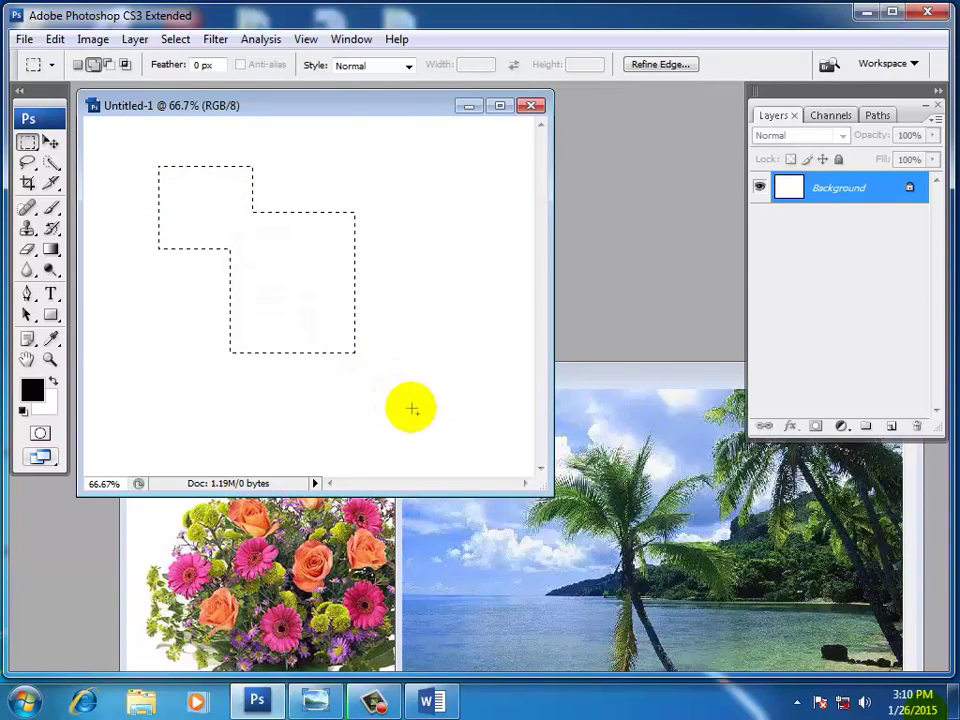
{"action": "left_click_drag", "start_coordinate": [421, 411], "coordinate": [334, 329]}
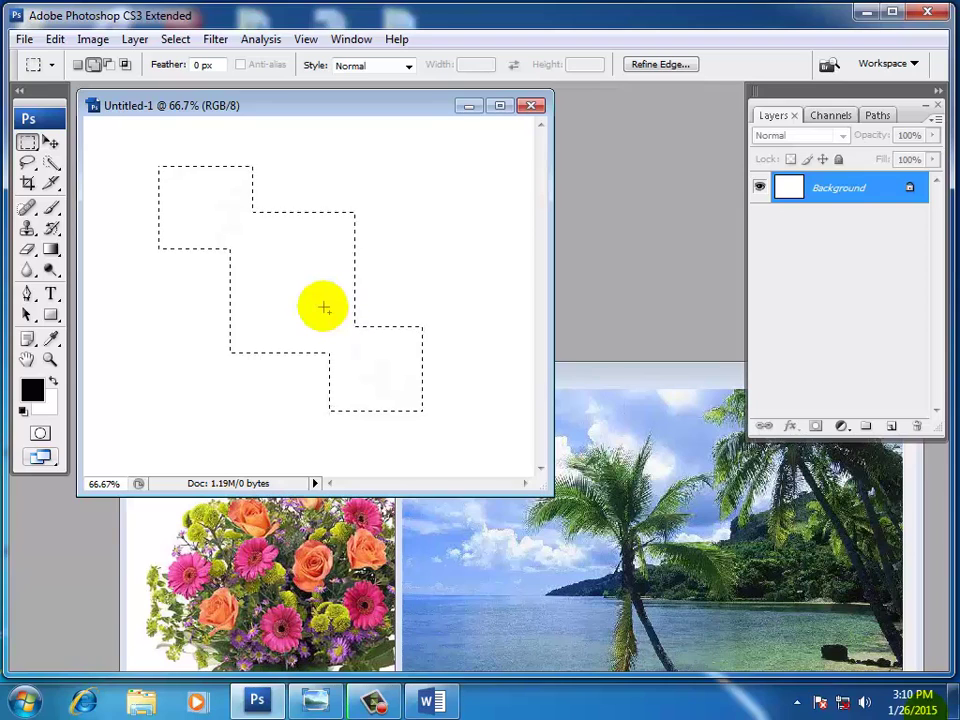
{"action": "left_click", "coordinate": [27, 150]}
{"action": "left_click", "coordinate": [78, 158]}
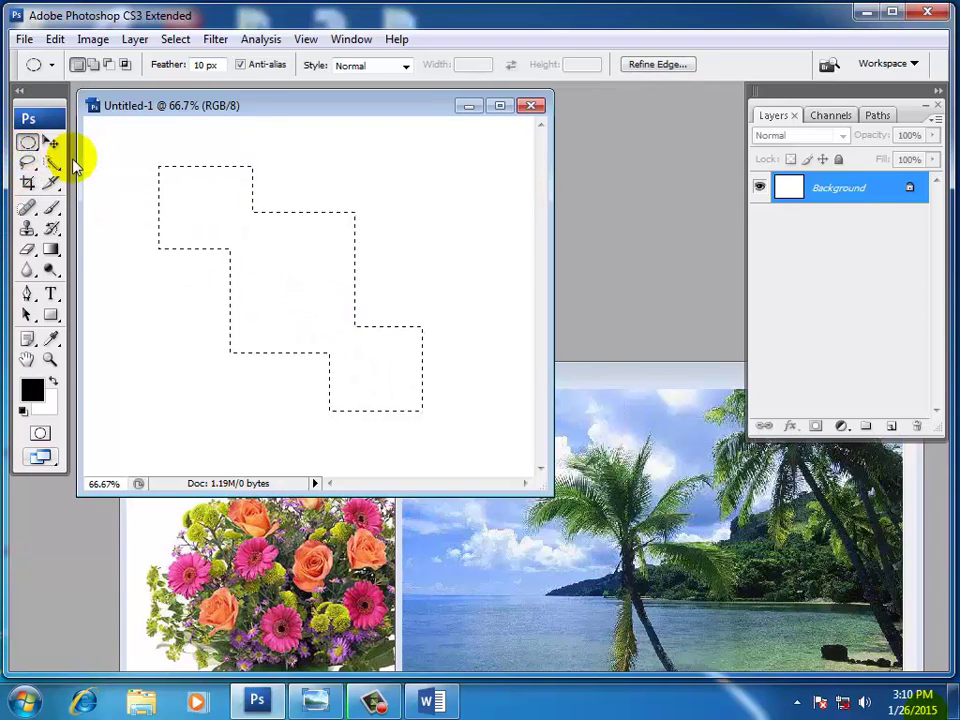
Add an elliptical bulge at the selection's lower left, then switch to subtracting rectangular marquees
{"action": "left_click", "coordinate": [94, 64]}
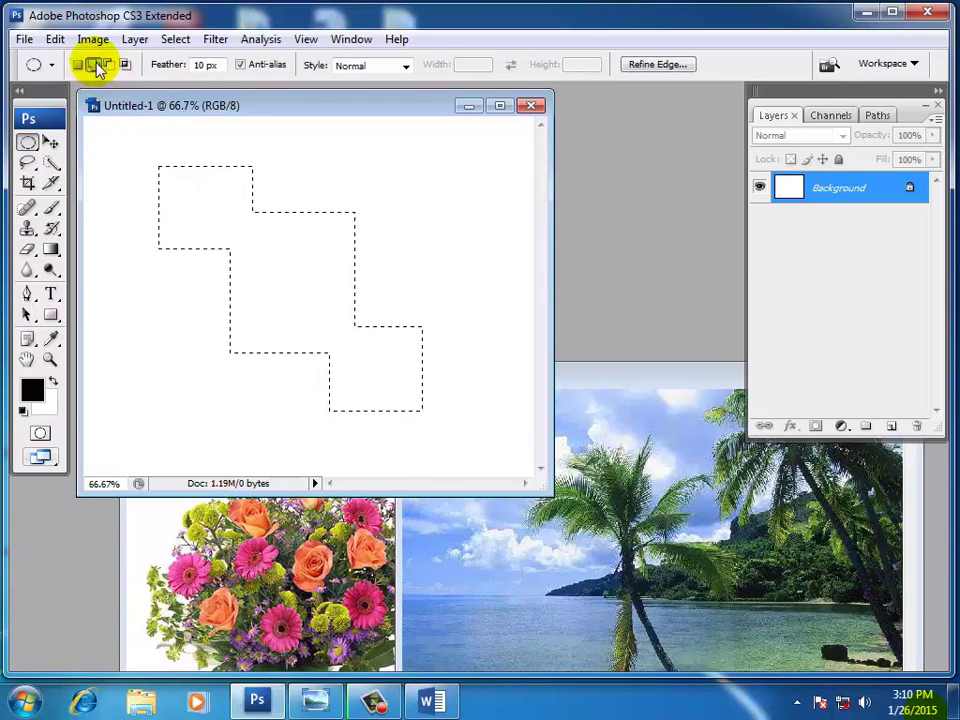
{"action": "left_click_drag", "start_coordinate": [190, 311], "coordinate": [277, 386]}
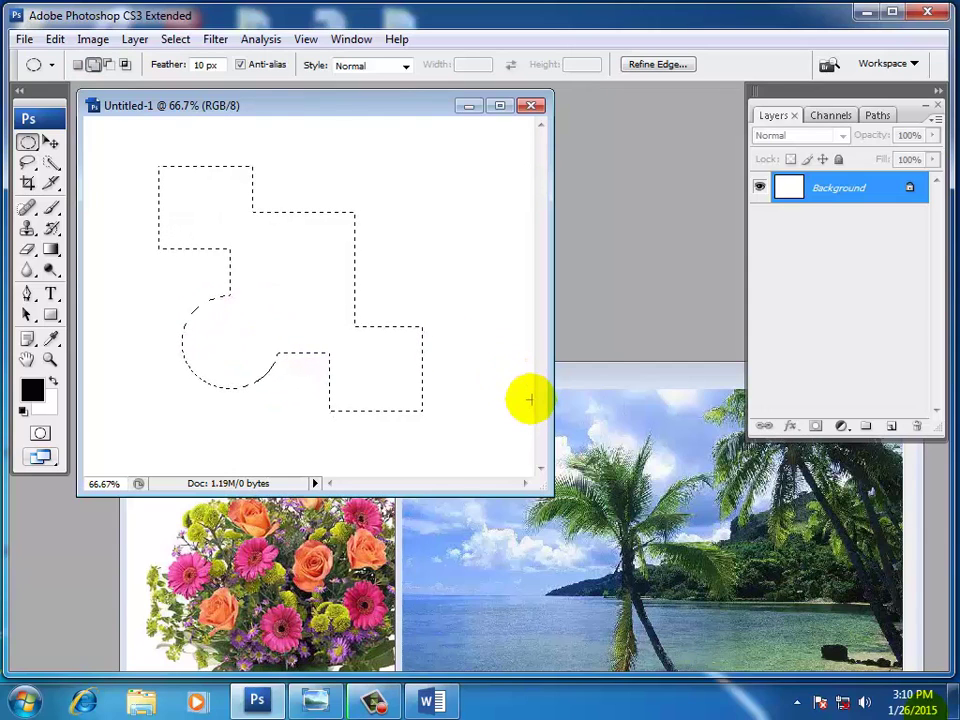
{"action": "left_click", "coordinate": [111, 68]}
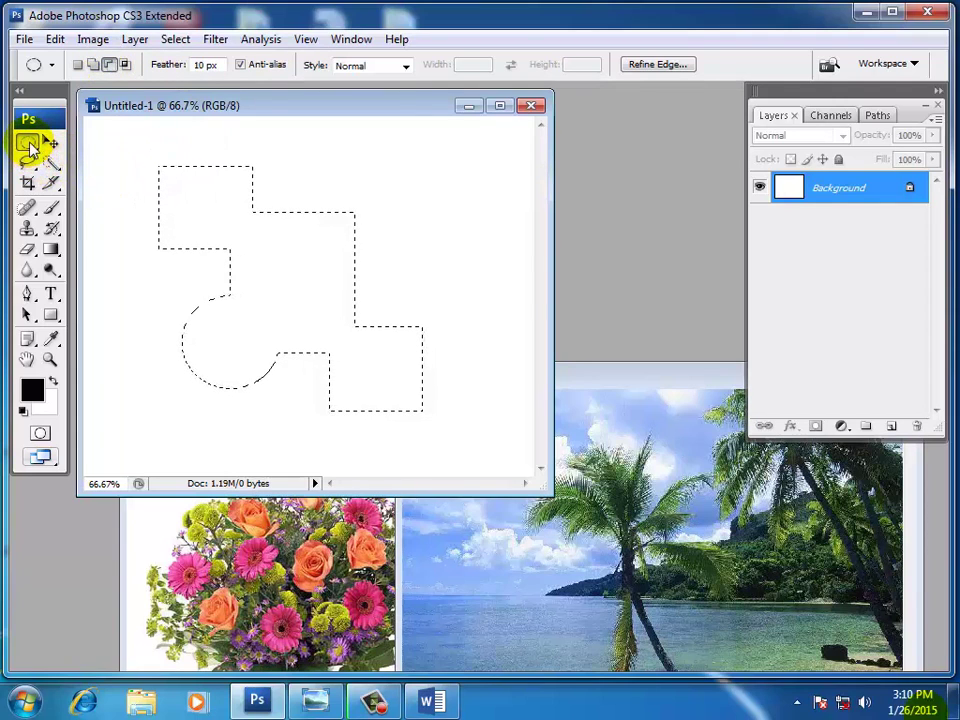
{"action": "left_click_drag", "start_coordinate": [30, 148], "coordinate": [88, 143]}
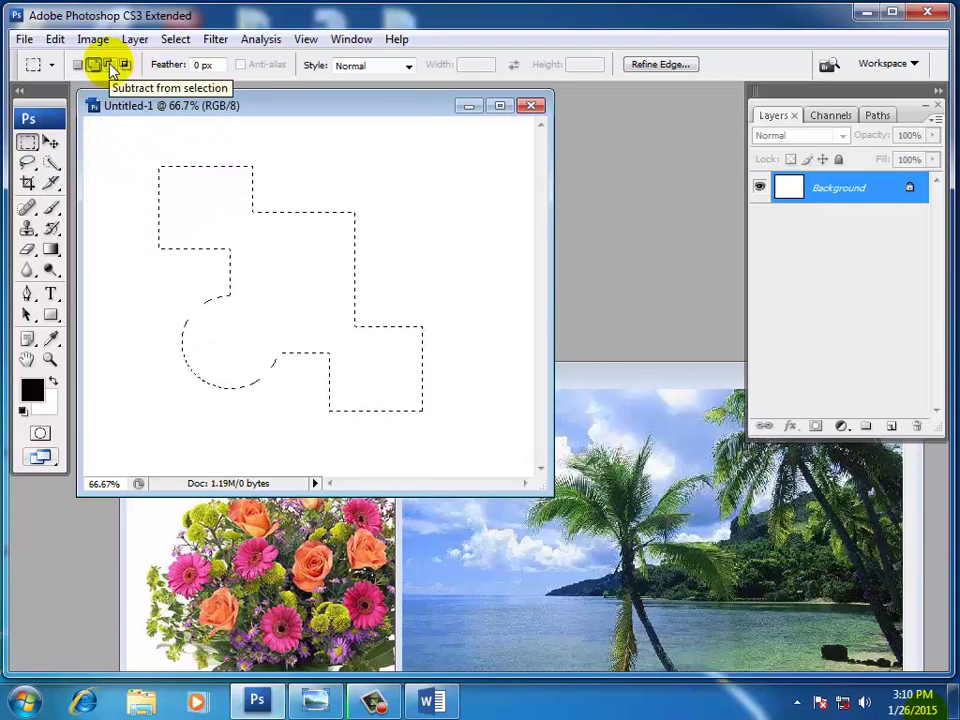
Subtract rectangles over the circle, bottom, left block and top strip, leaving one rectangle
{"action": "left_click", "coordinate": [108, 64]}
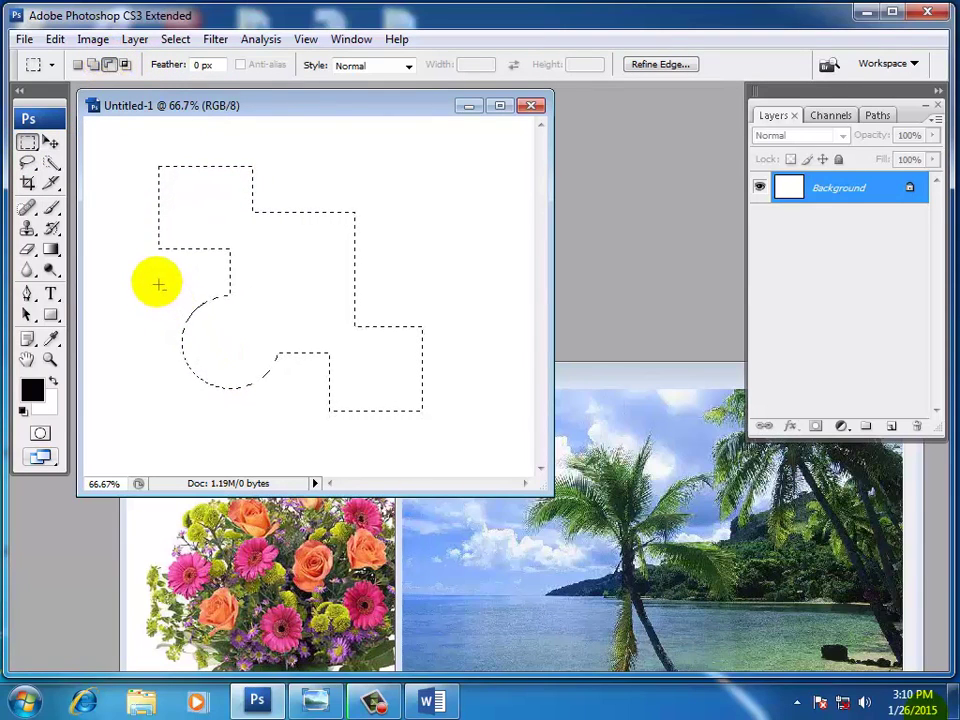
{"action": "left_click_drag", "start_coordinate": [157, 268], "coordinate": [229, 420]}
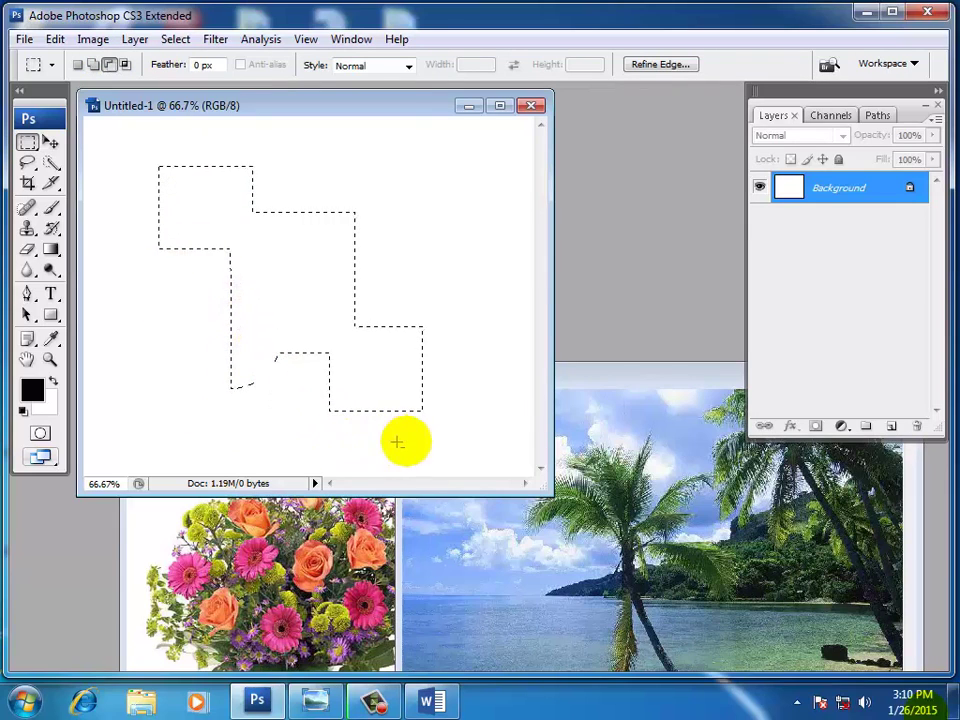
{"action": "left_click_drag", "start_coordinate": [478, 440], "coordinate": [133, 326]}
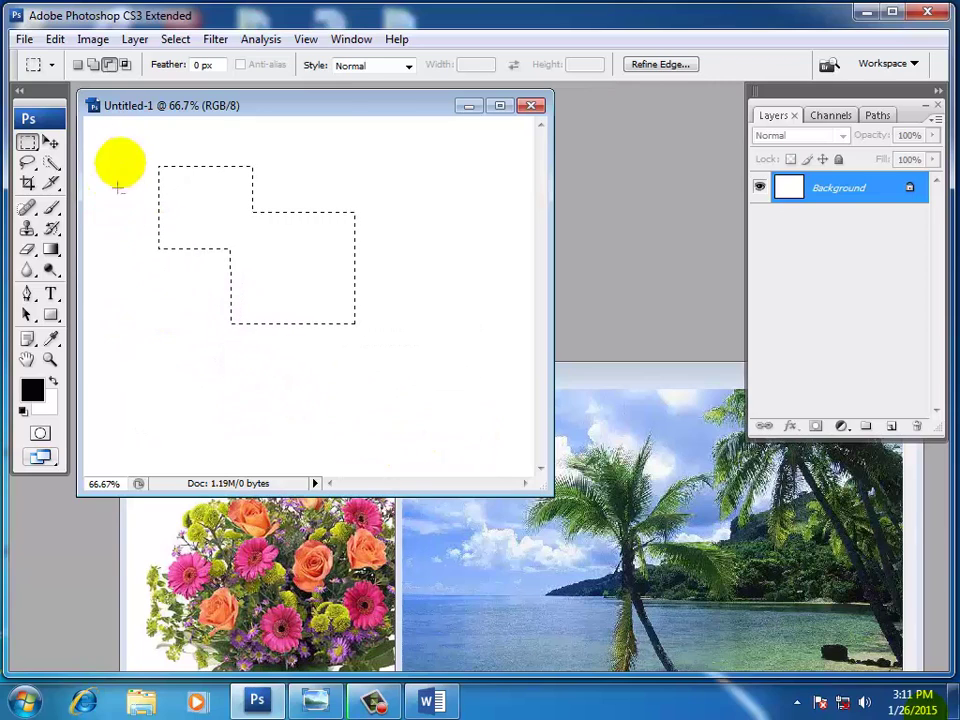
{"action": "left_click_drag", "start_coordinate": [115, 132], "coordinate": [220, 326]}
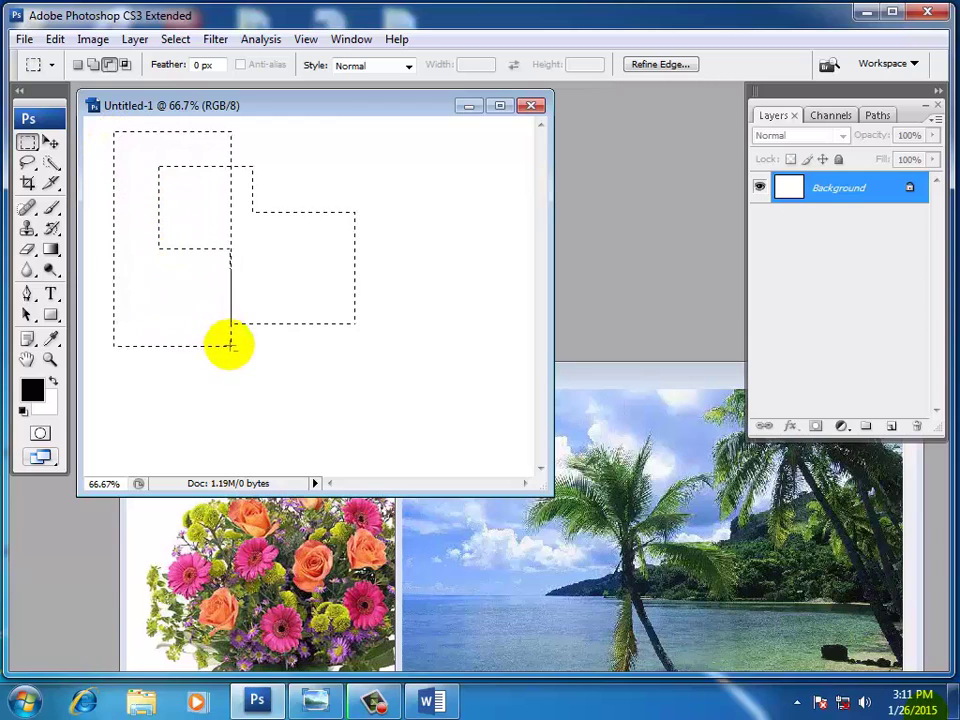
{"action": "left_click_drag", "start_coordinate": [220, 326], "coordinate": [229, 341]}
{"action": "left_click_drag", "start_coordinate": [185, 142], "coordinate": [303, 212]}
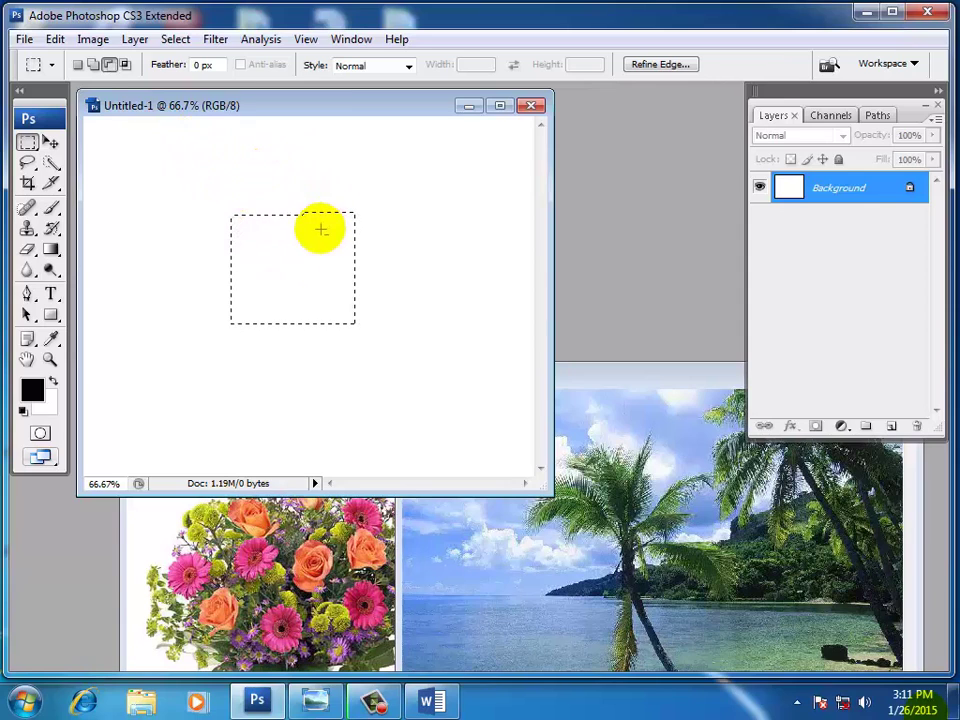
Cycle through Add, Subtract and Intersect, intersecting the rectangle down to a narrow vertical strip
{"action": "left_click", "coordinate": [92, 64]}
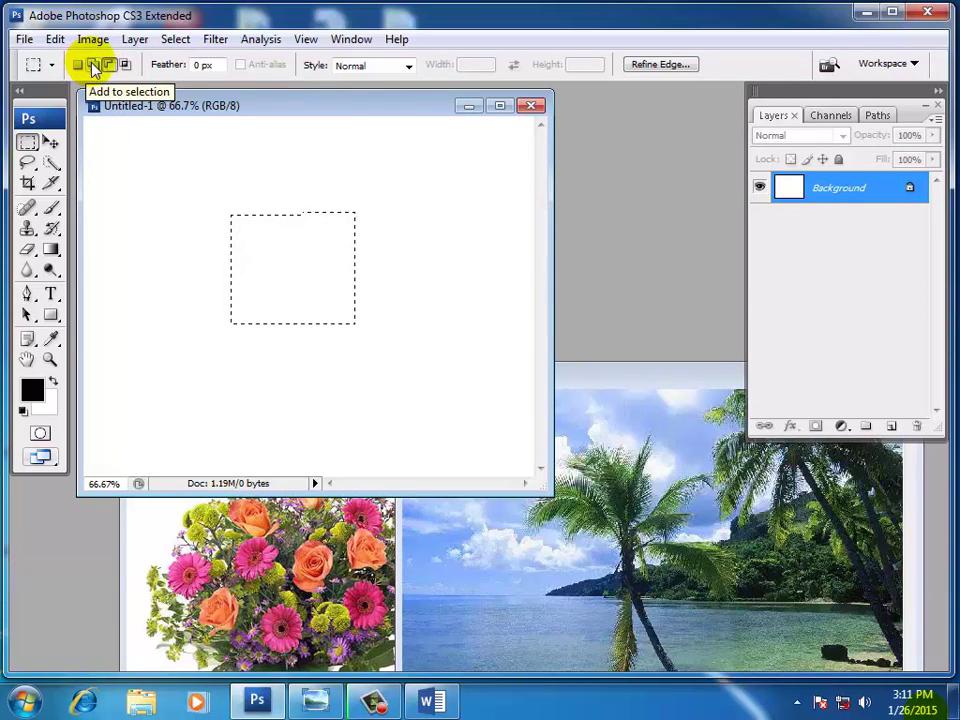
{"action": "left_click", "coordinate": [110, 64]}
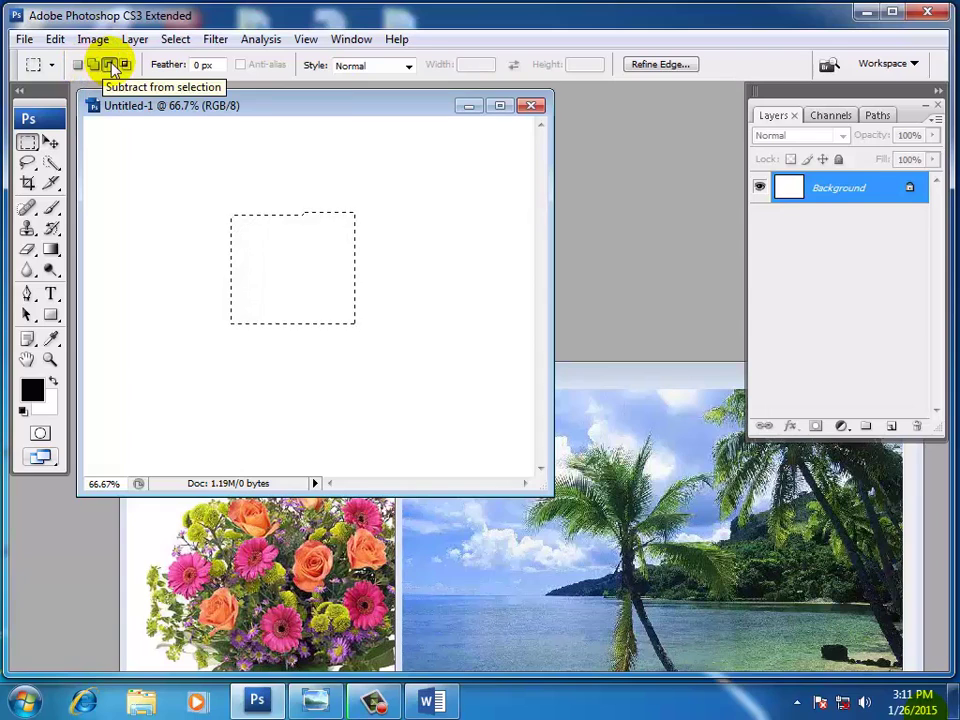
{"action": "left_click", "coordinate": [124, 66]}
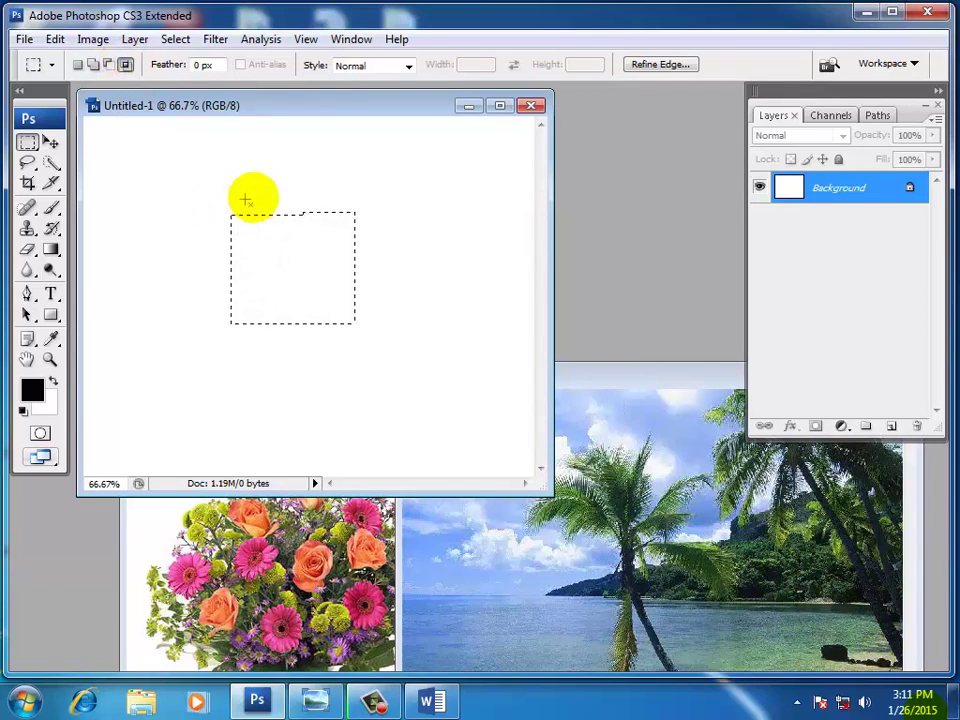
{"action": "mouse_move", "coordinate": [262, 190]}
{"action": "left_mouse_down"}
{"action": "mouse_move", "coordinate": [317, 242]}
{"action": "mouse_move", "coordinate": [277, 380]}
{"action": "left_mouse_up"}
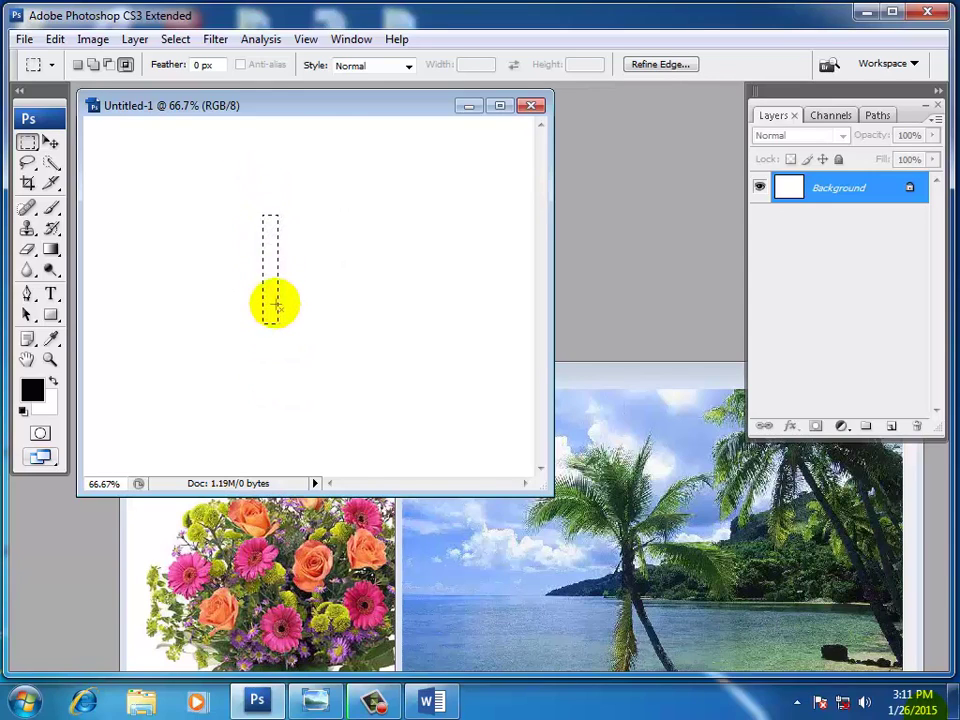
Intersect the strip to a tiny square, then replace it and deselect the canvas
{"action": "mouse_move", "coordinate": [206, 253]}
{"action": "left_mouse_down"}
{"action": "mouse_move", "coordinate": [231, 268]}
{"action": "mouse_move", "coordinate": [320, 270]}
{"action": "left_mouse_up"}
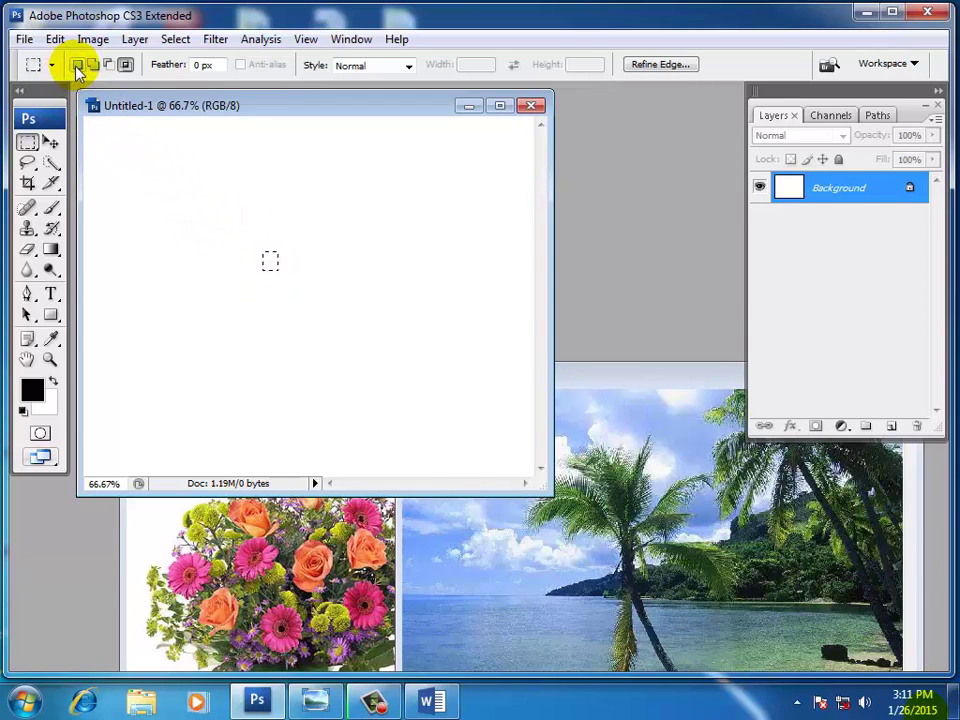
{"action": "left_click_drag", "start_coordinate": [142, 136], "coordinate": [190, 197]}
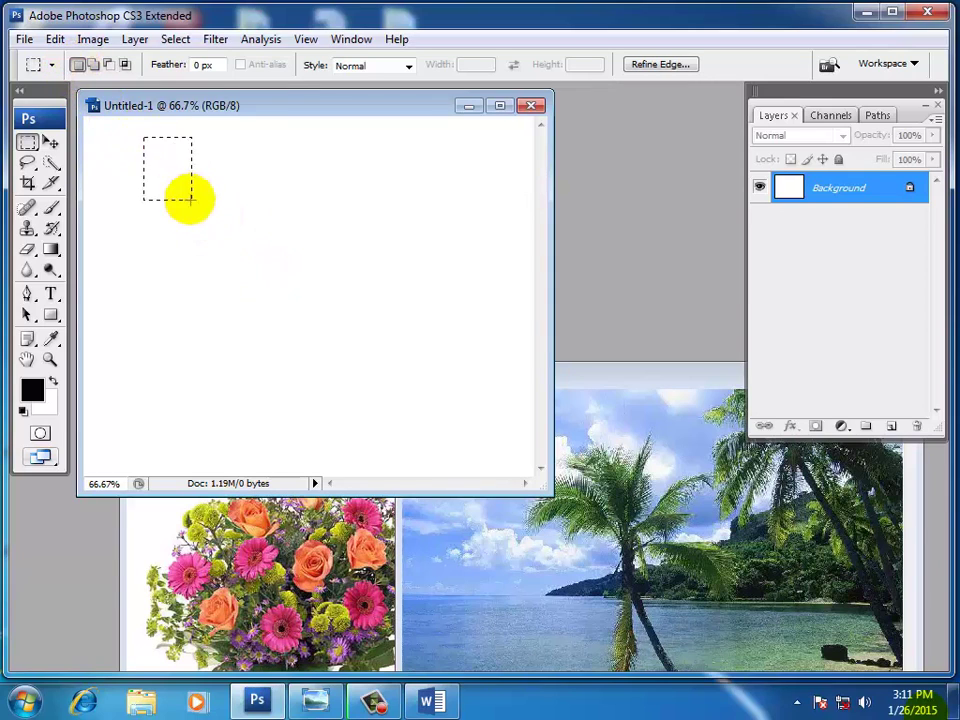
{"action": "left_click", "coordinate": [273, 190]}
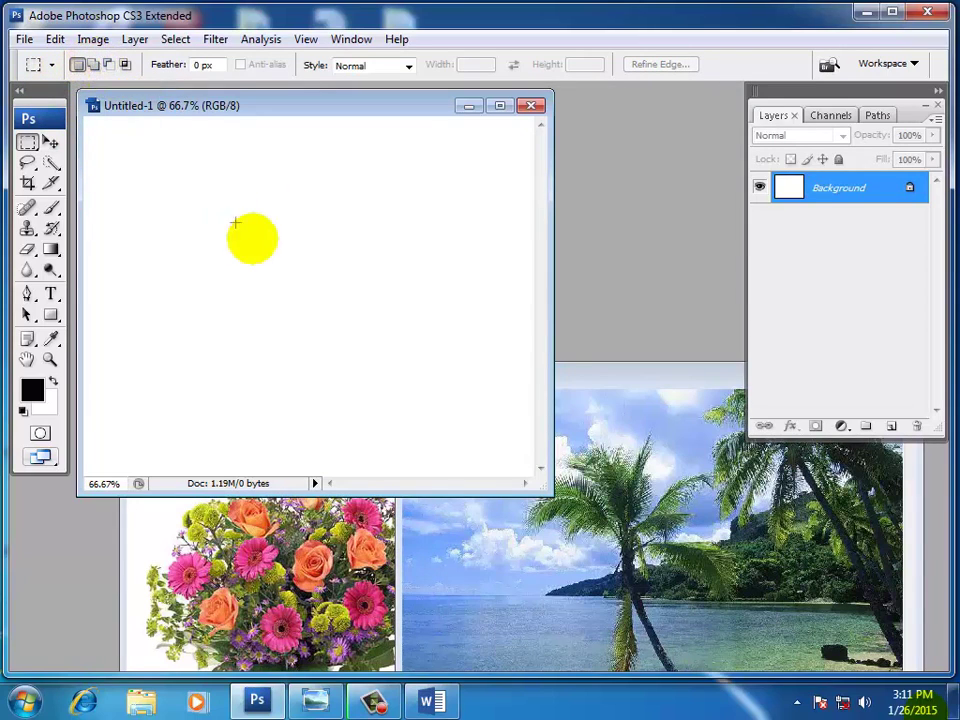
Bring the 15.JPG palm photo forward, deselect its ellipse, and reposition the window
{"action": "left_click", "coordinate": [610, 380]}
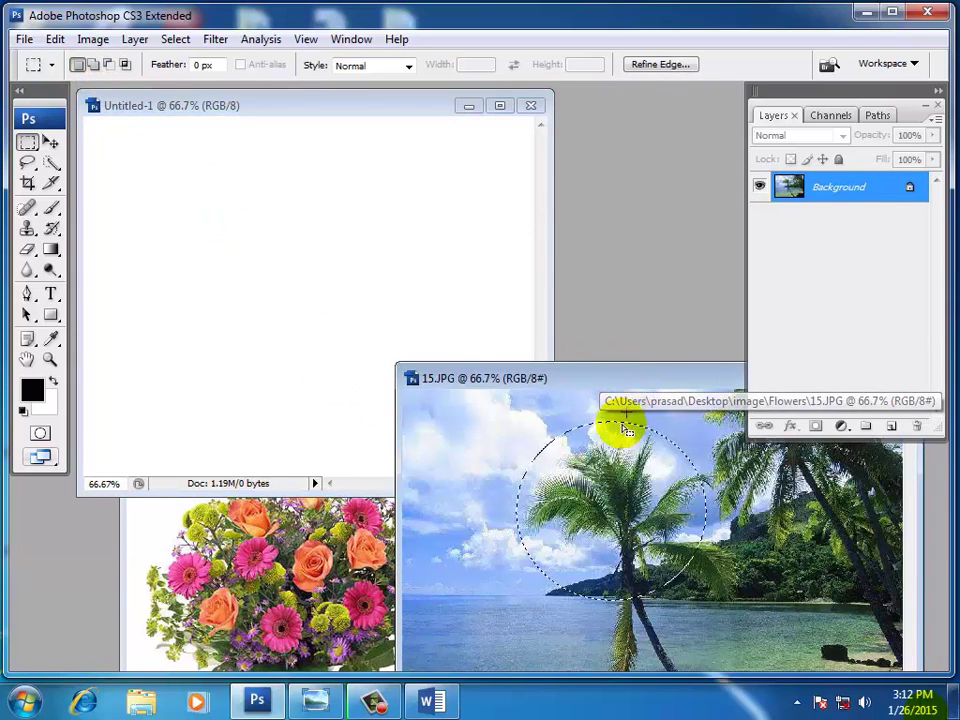
{"action": "key", "text": "ctrl+d"}
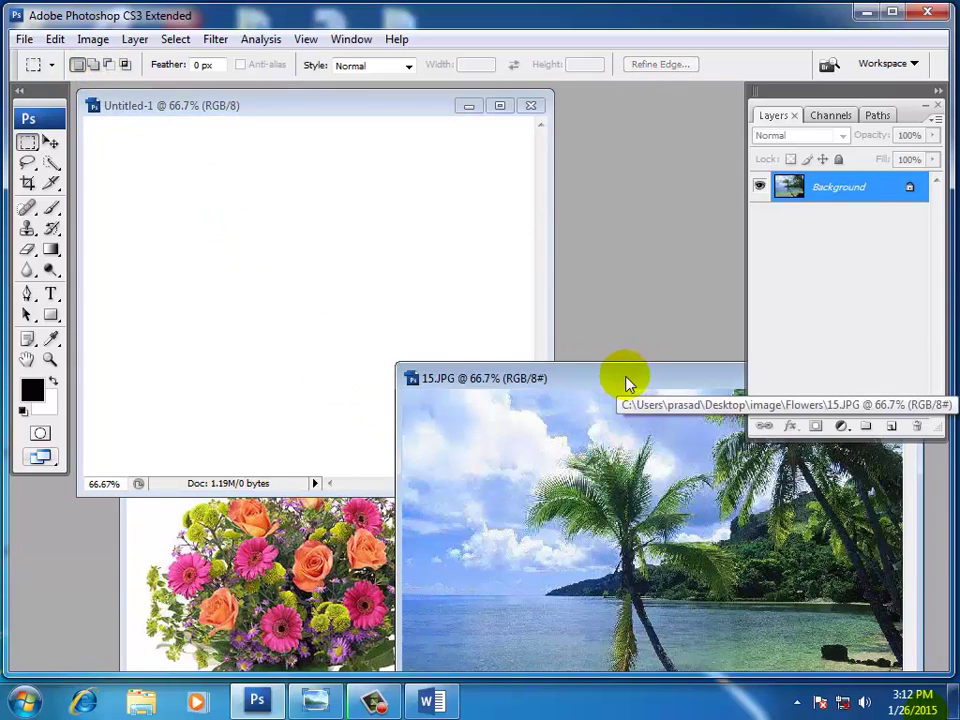
{"action": "left_click_drag", "start_coordinate": [627, 380], "coordinate": [419, 354]}
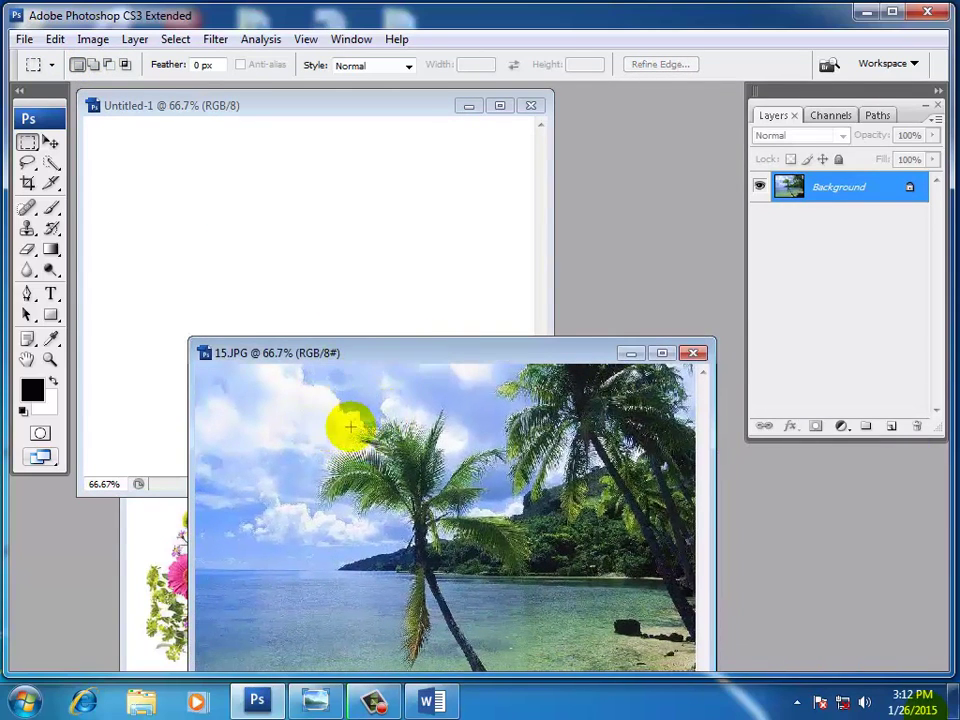
Try a sky rectangle, then add rectangles over both palms' fronds and deselect
{"action": "left_click_drag", "start_coordinate": [281, 427], "coordinate": [333, 481]}
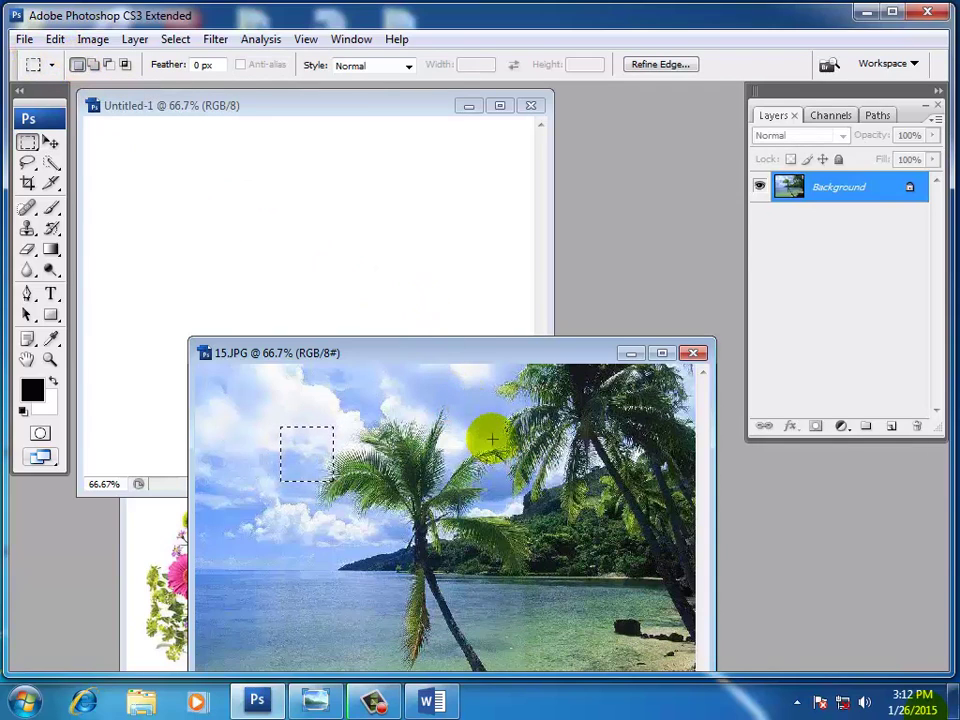
{"action": "left_click", "coordinate": [540, 490]}
{"action": "left_click_drag", "start_coordinate": [502, 446], "coordinate": [568, 508]}
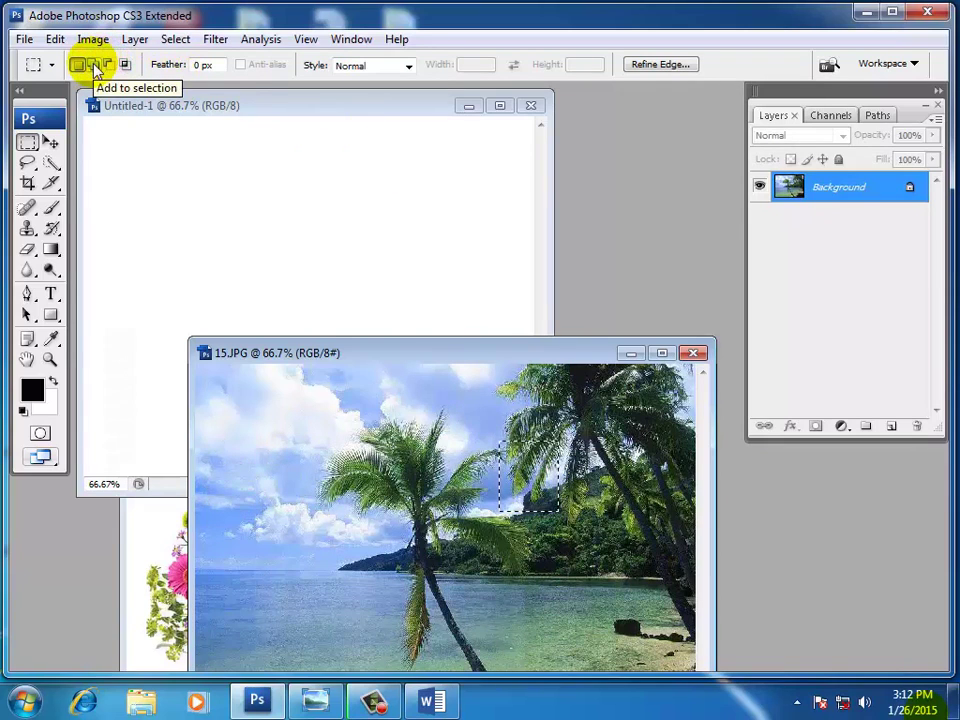
{"action": "left_click", "coordinate": [94, 66]}
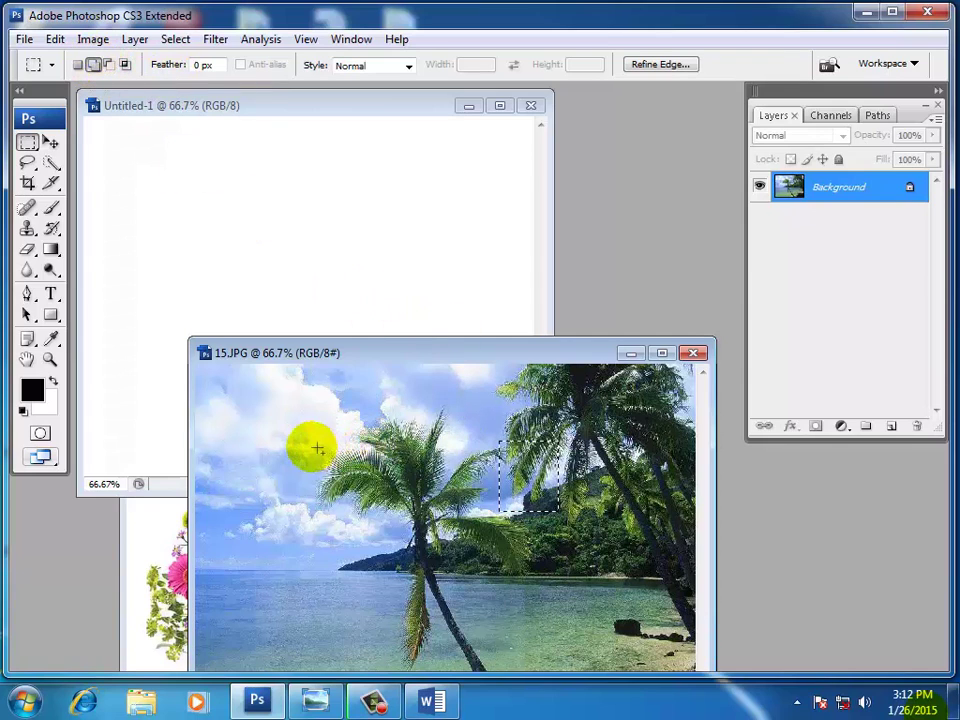
{"action": "left_click_drag", "start_coordinate": [290, 443], "coordinate": [366, 518]}
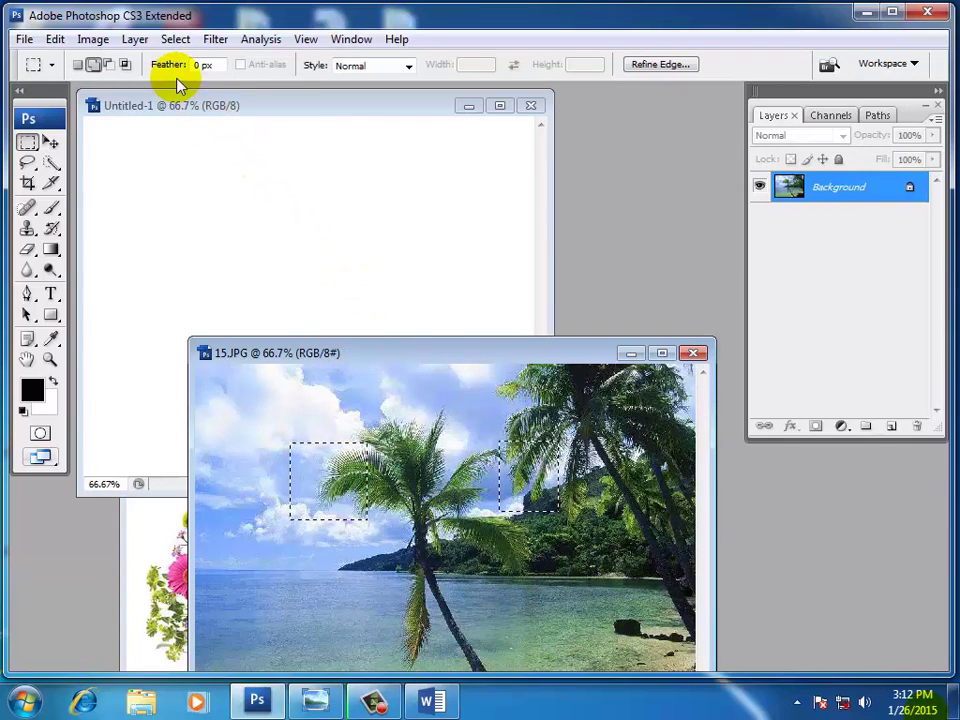
{"action": "left_click", "coordinate": [283, 520]}
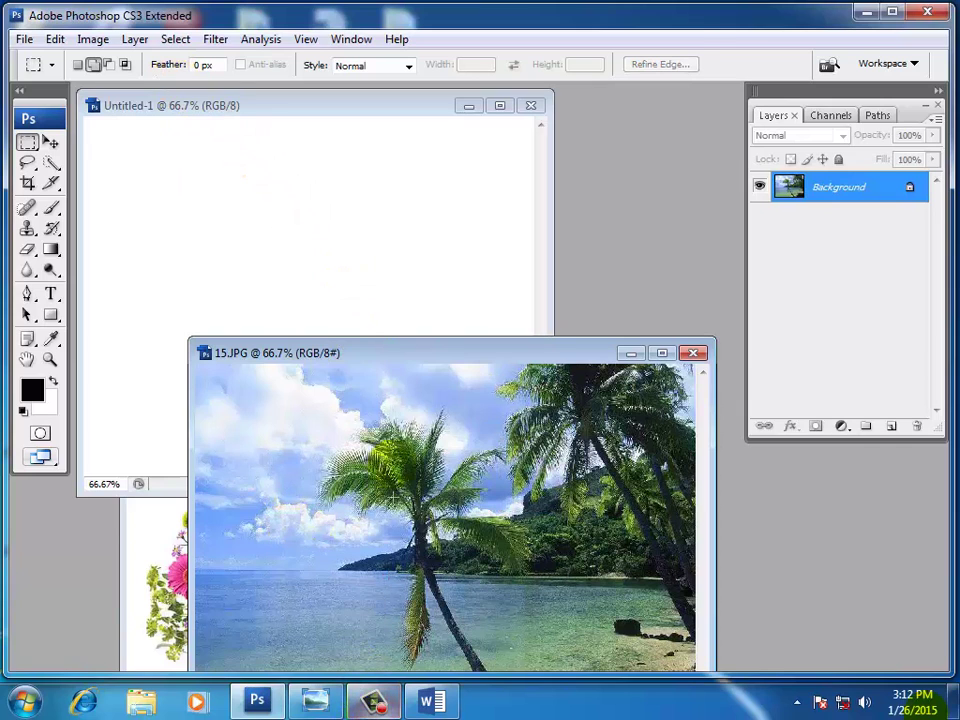
{"action": "left_click_drag", "start_coordinate": [364, 359], "coordinate": [535, 395]}
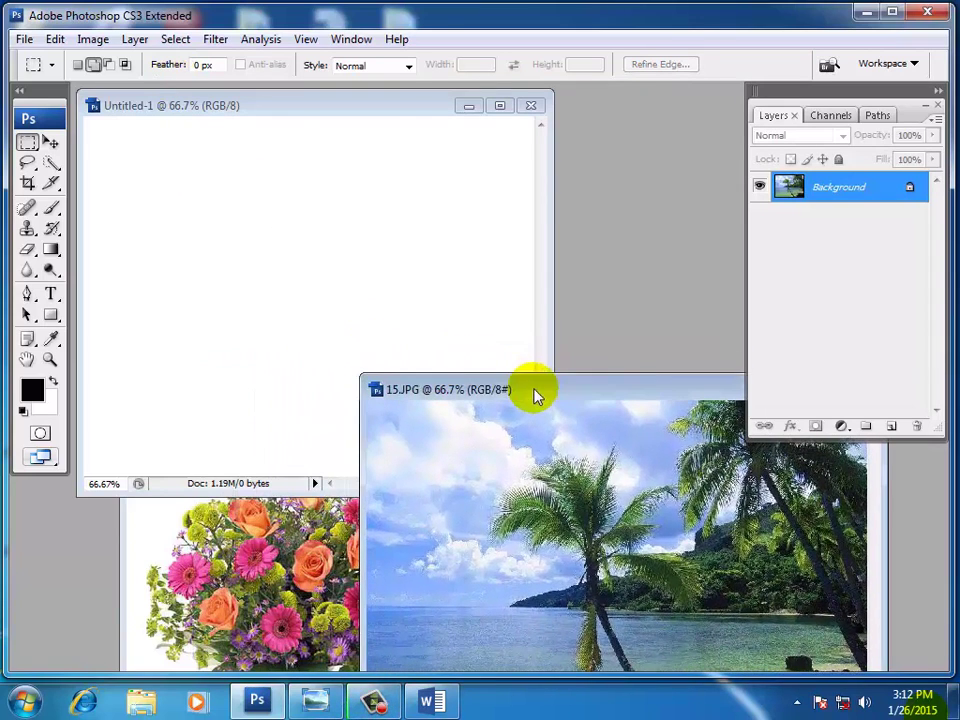
{"action": "right_click", "coordinate": [28, 145]}
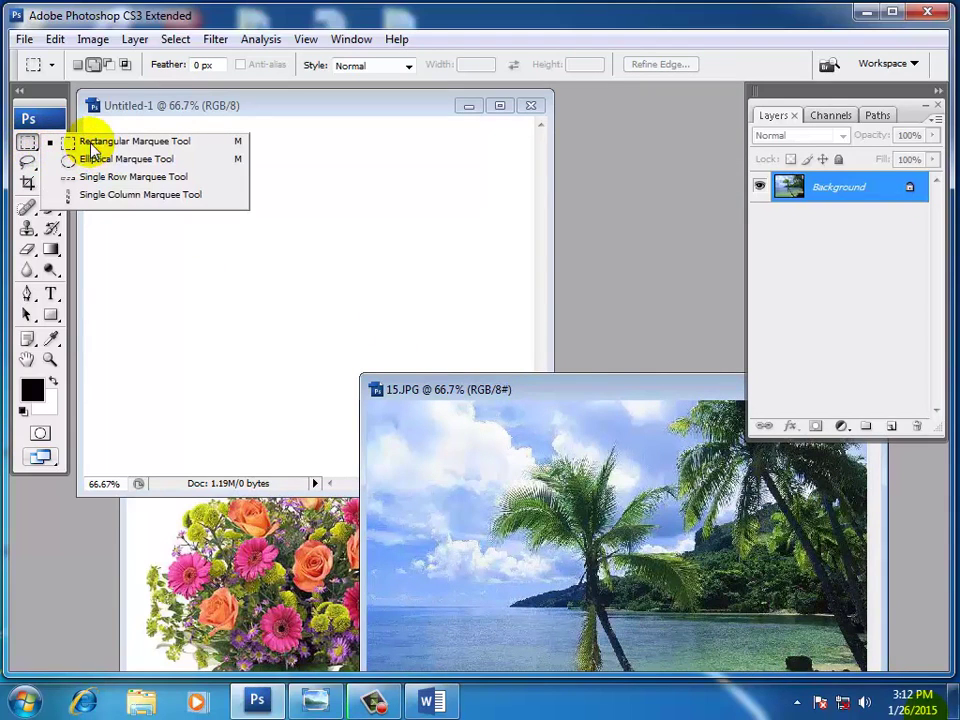
{"action": "left_click", "coordinate": [28, 145]}
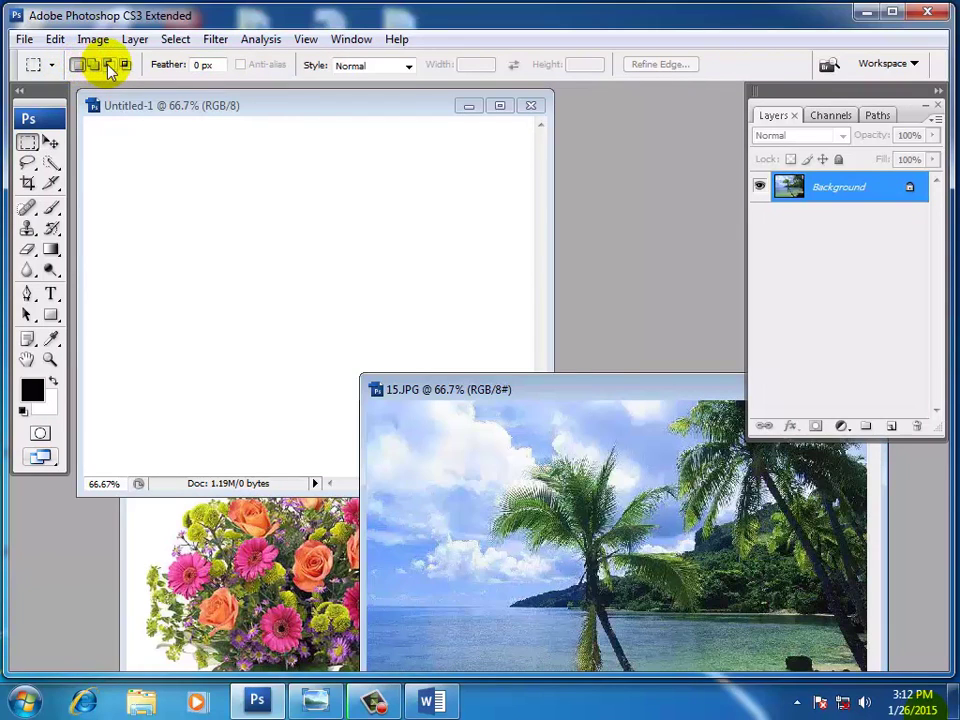
{"action": "left_click", "coordinate": [380, 702]}
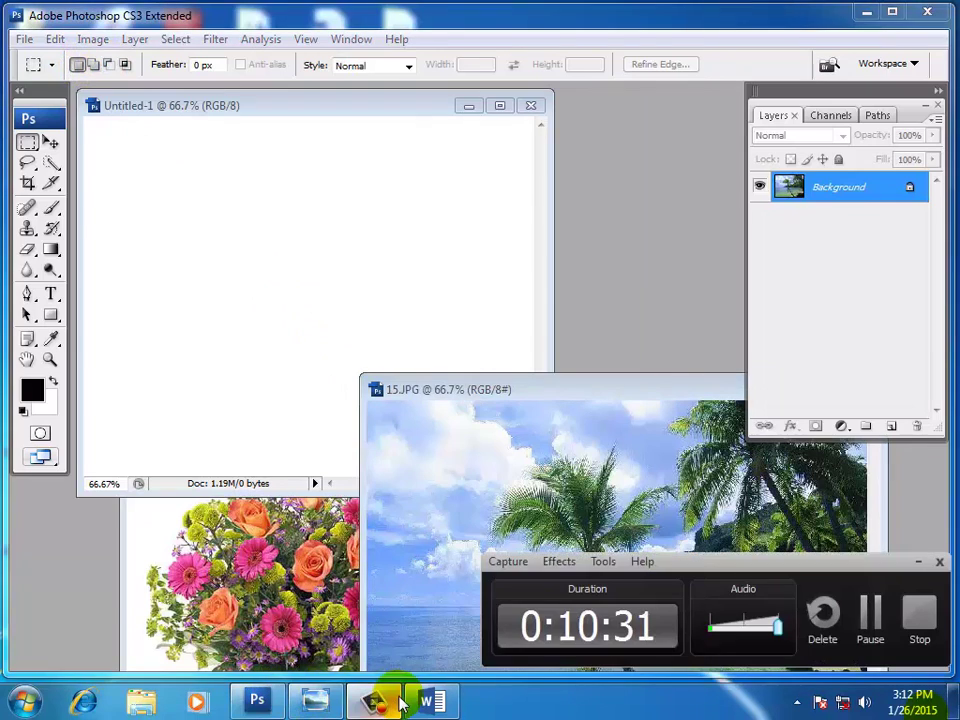
{"action": "left_click", "coordinate": [920, 563]}
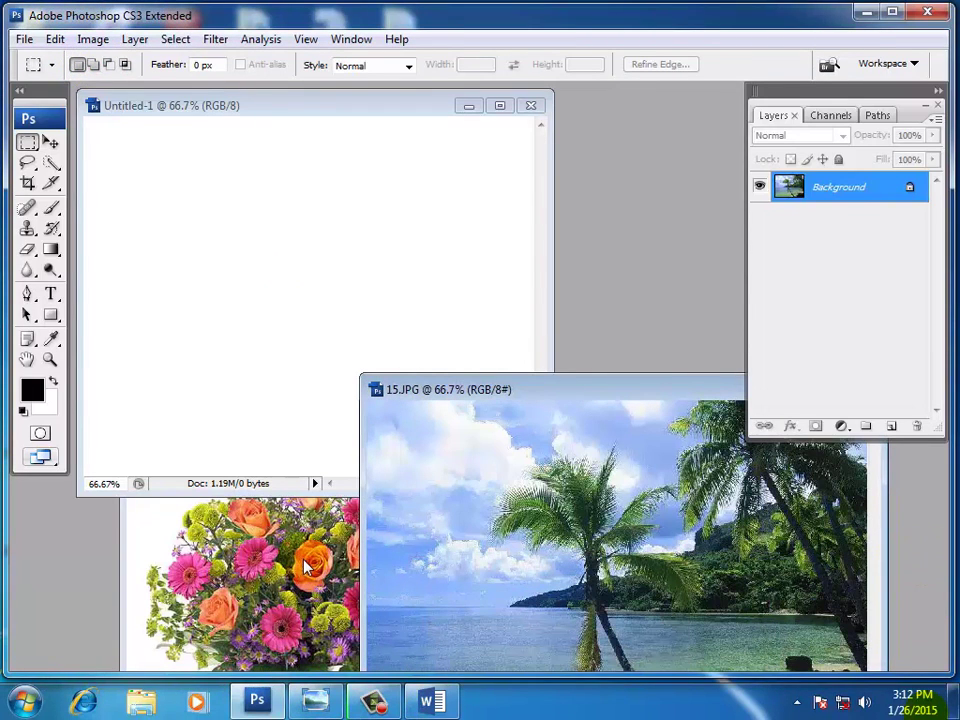